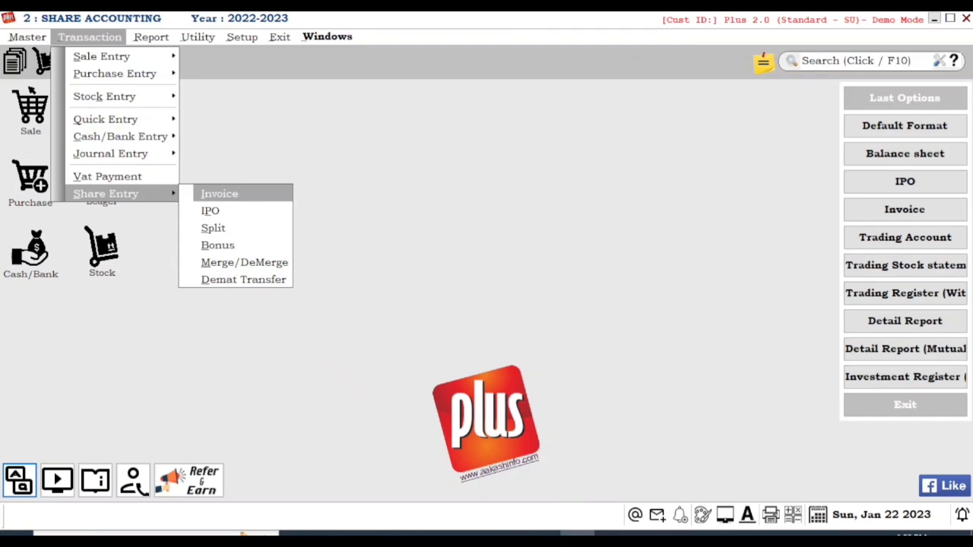
# - Open the Share IPO voucher list from the share entry transactions
pyautogui.press('Down')
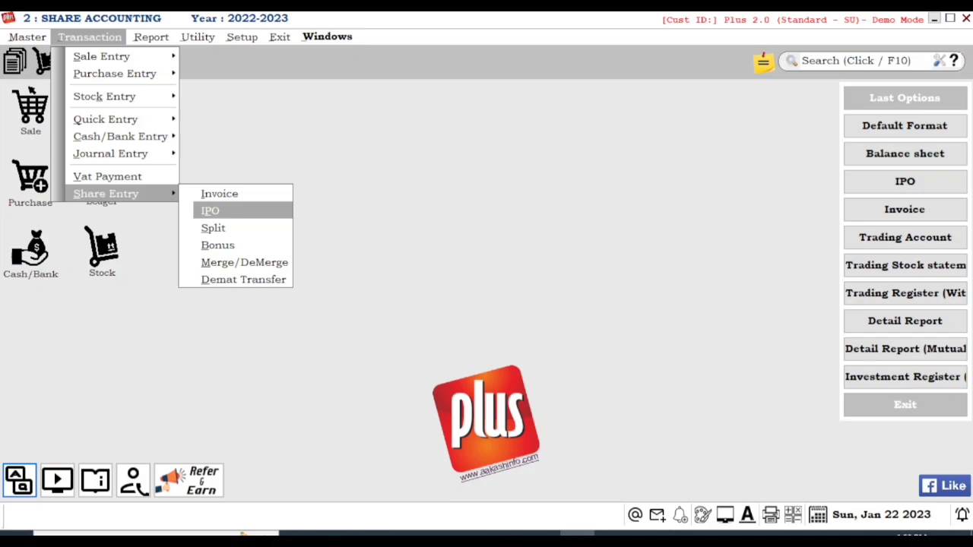
pyautogui.press('Escape')
pyautogui.press('Right')
pyautogui.press('Down')
pyautogui.press('Escape')
pyautogui.press('Escape')
pyautogui.press('Escape')
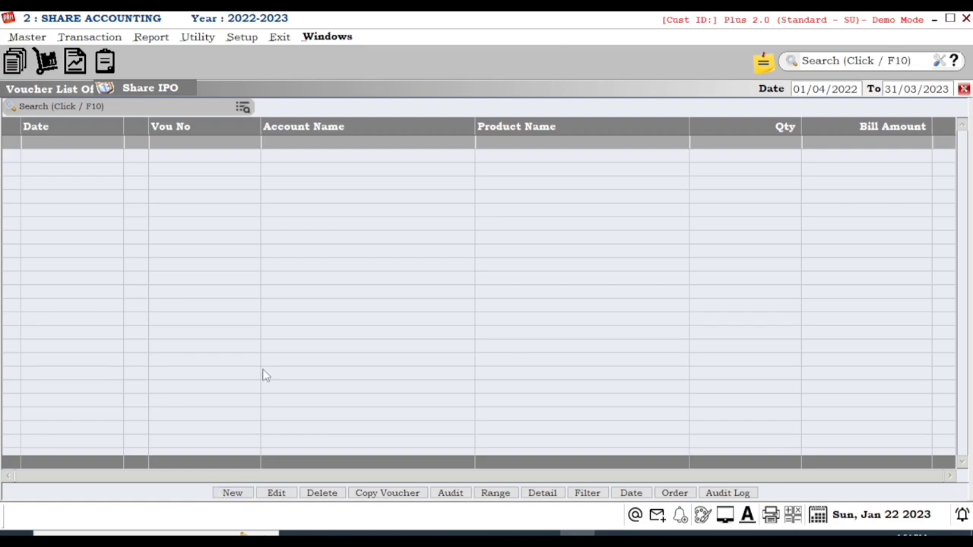
# - Start a new Share IPO voucher dated 01/01/2023 with voucher number 132
pyautogui.press('n')
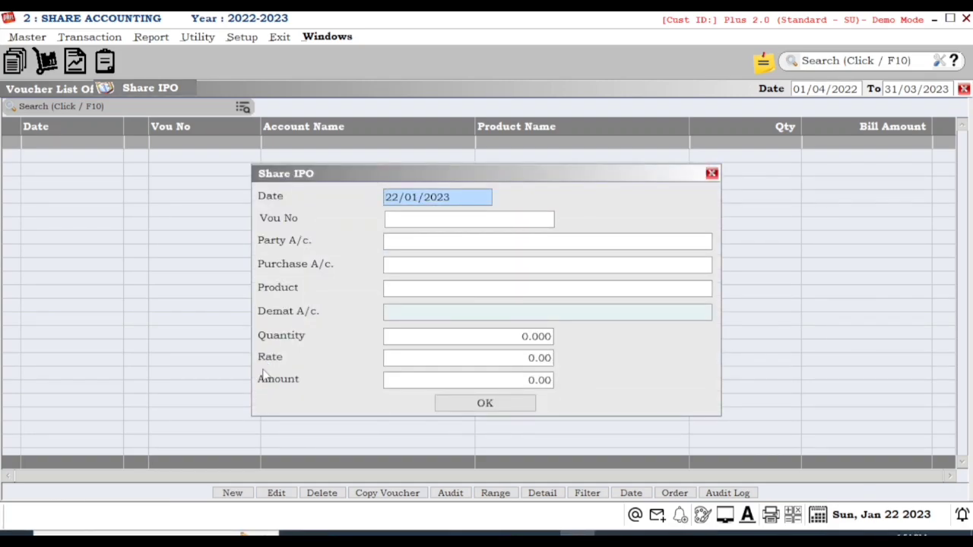
pyautogui.write('01')
pyautogui.press('Return')
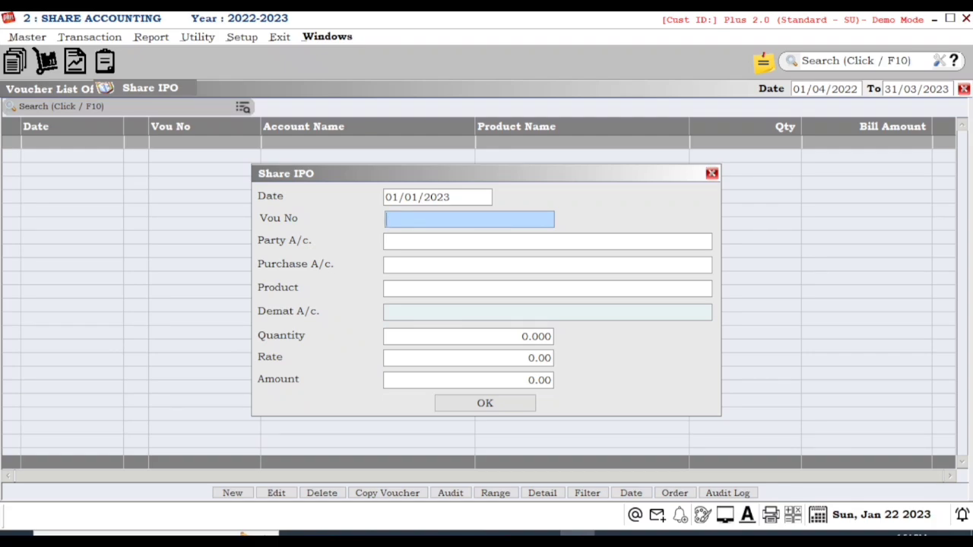
pyautogui.write('132')
pyautogui.press('Return')
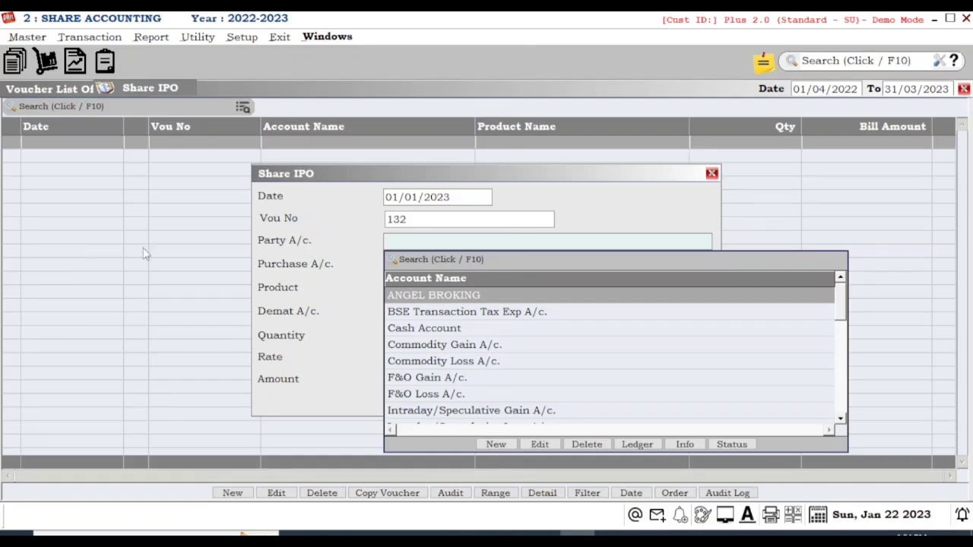
# - Add a new account for the voucher's party, name it "share ipo" and leave the alias empty
pyautogui.click(496, 446)
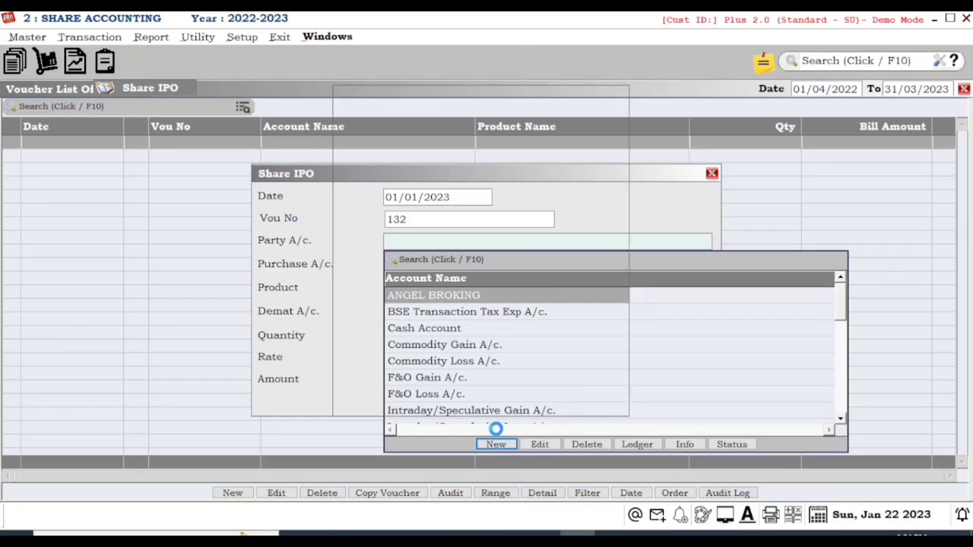
pyautogui.write('shaew')
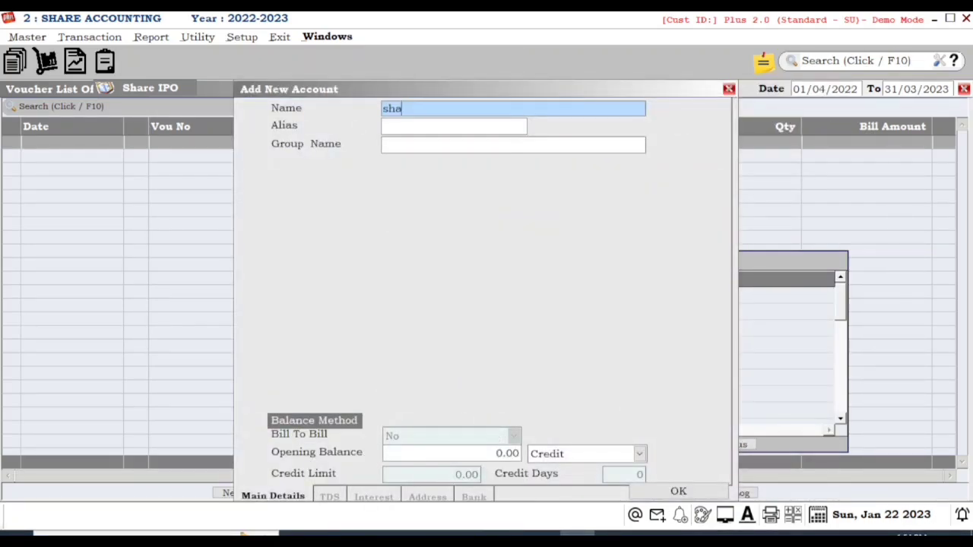
pyautogui.press('BackSpace')
pyautogui.press('BackSpace')
pyautogui.write('re ipo')
pyautogui.press('Return')
pyautogui.press('Return')
# - Assign the new account to the Sundry Debtors group and save it with the remaining details at their defaults
pyautogui.write('SU')
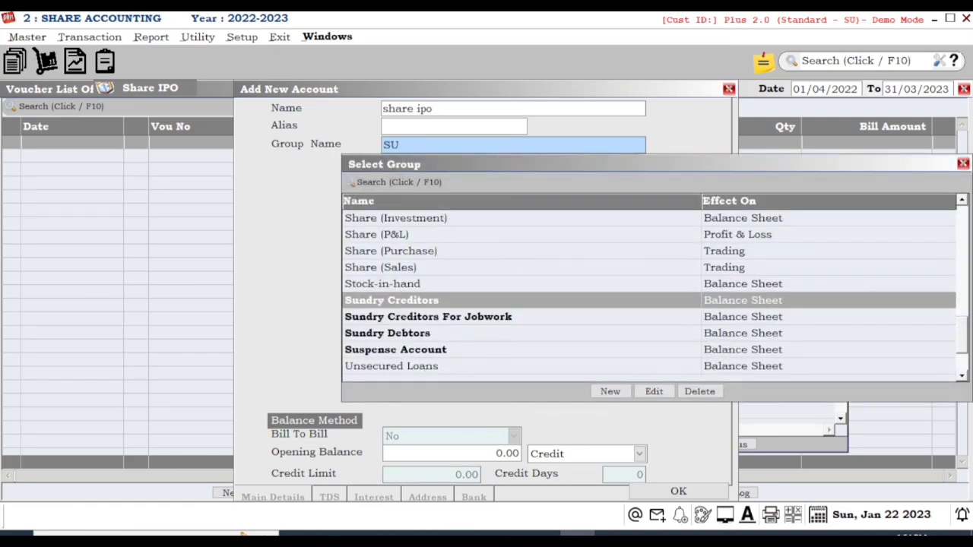
pyautogui.press('Down')
pyautogui.press('Down')
pyautogui.press('Return')
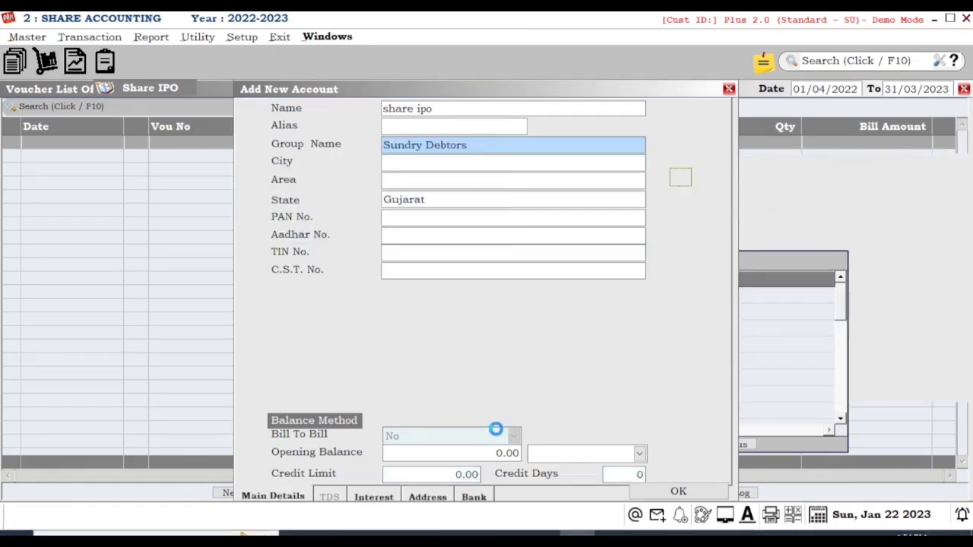
pyautogui.press('Return')
pyautogui.press('Return')
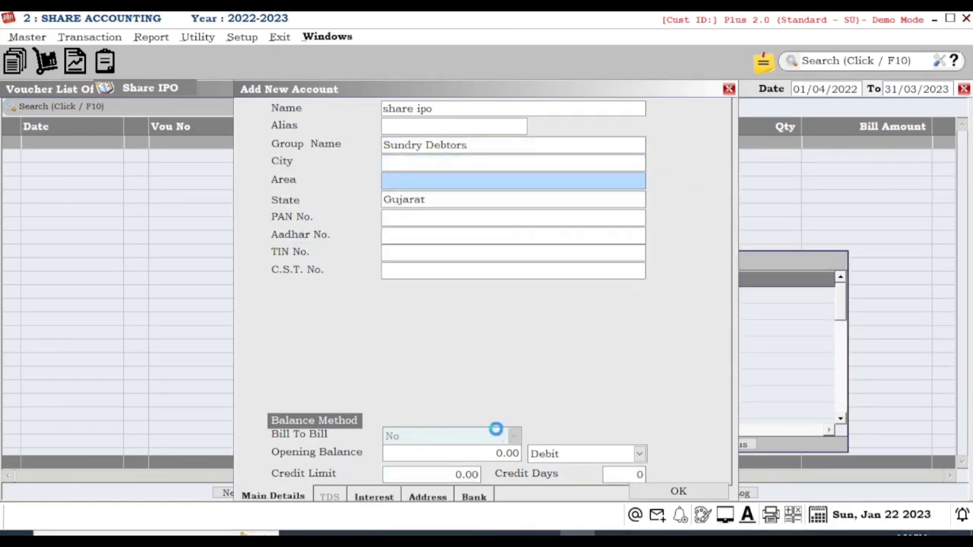
pyautogui.press('Return')
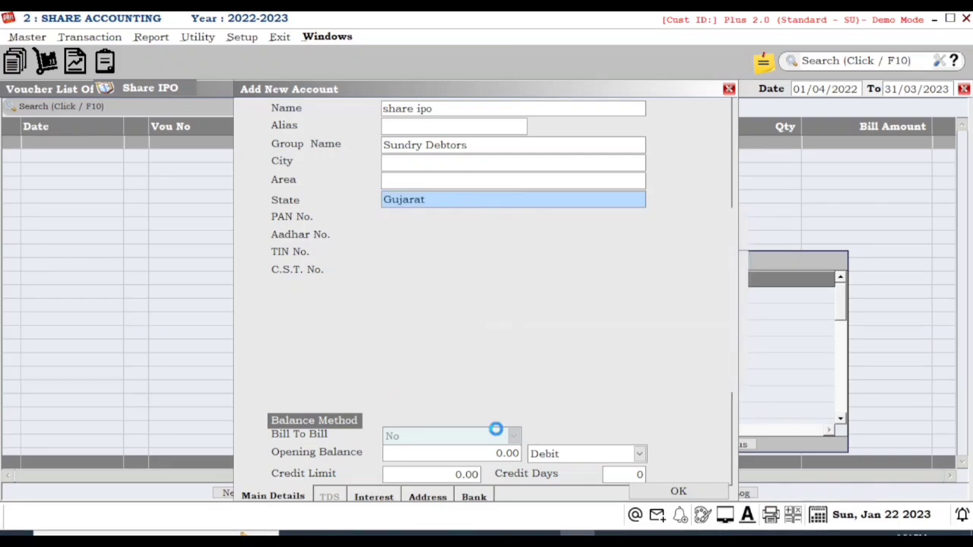
pyautogui.press('Return')
pyautogui.press('Return')
pyautogui.press('Return')
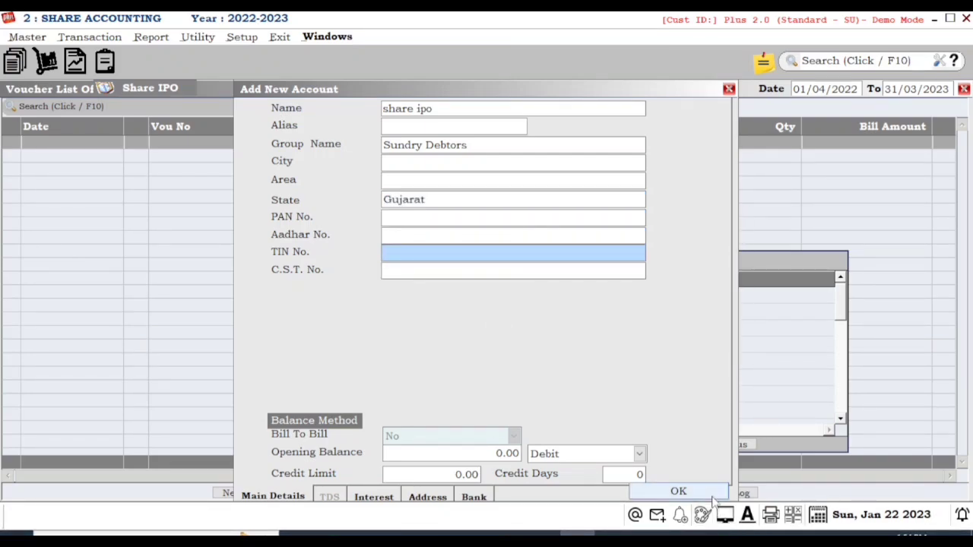
pyautogui.click(713, 498)
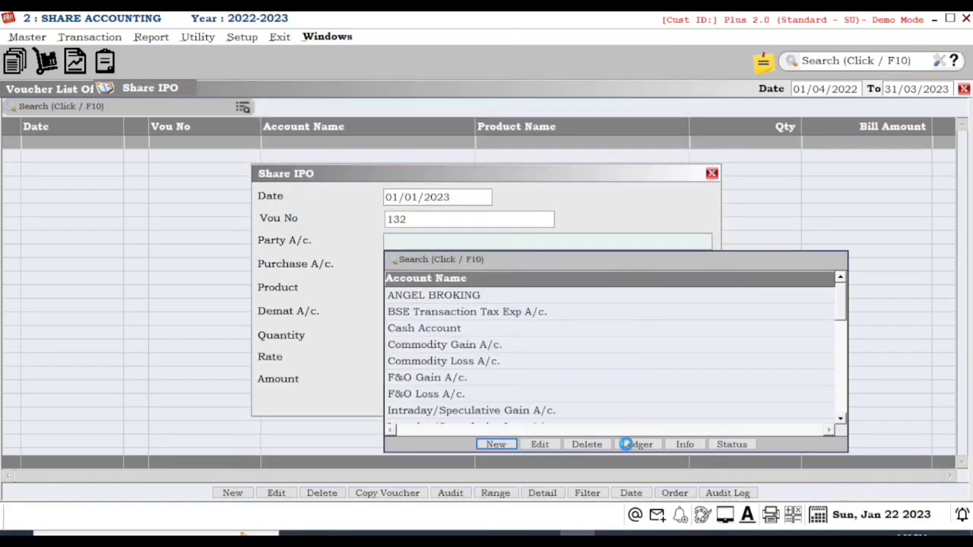
# - Choose share ipo as the voucher's party account and Share Investment A/c. as its purchase account
pyautogui.press('Return')
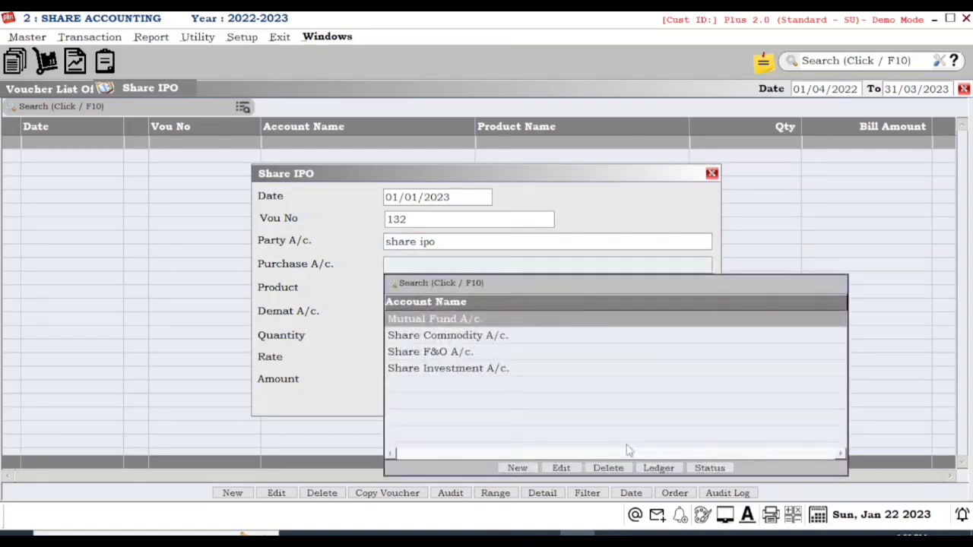
pyautogui.press('Down')
pyautogui.press('Down')
pyautogui.press('Down')
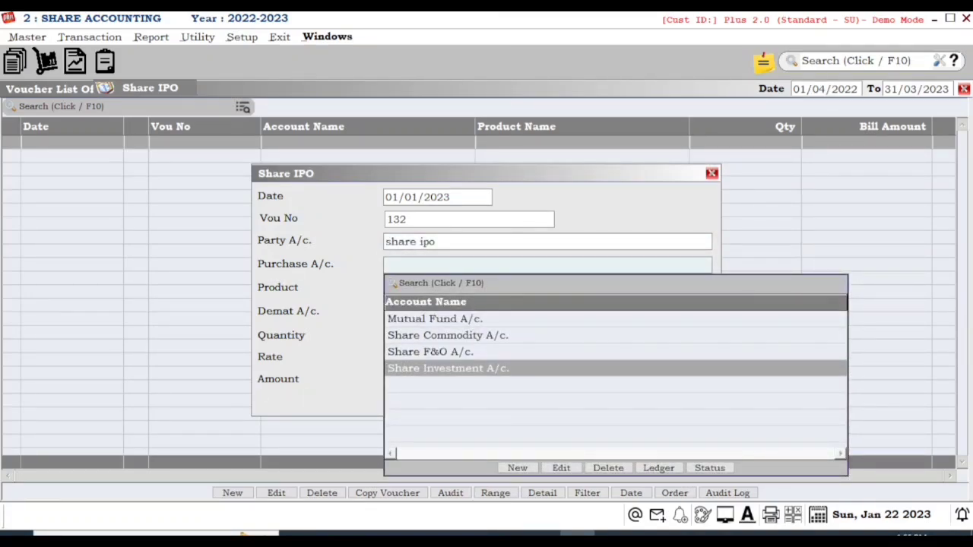
pyautogui.press('Return')
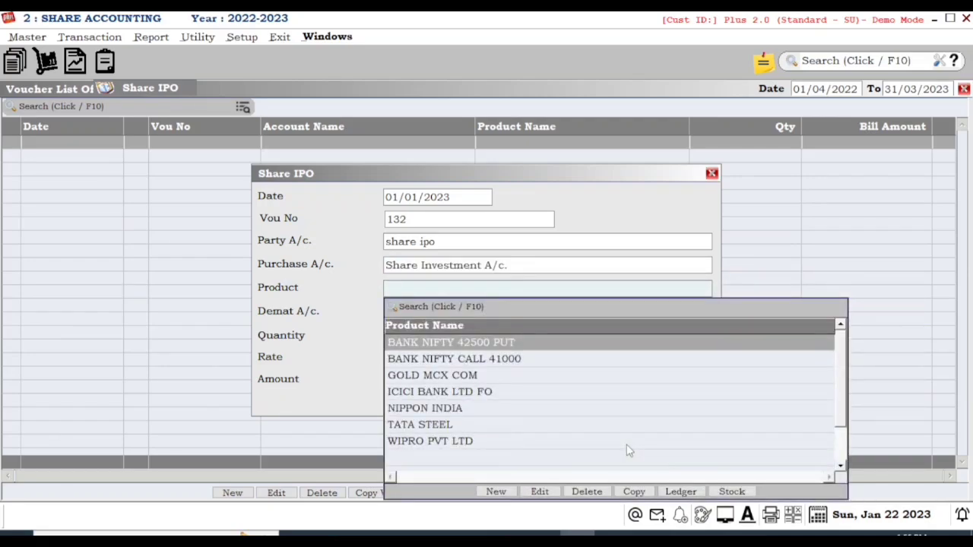
# - Add a new product named ADANI NET with tax class GST 18, leaving the alias and HSN code empty
pyautogui.click(505, 491)
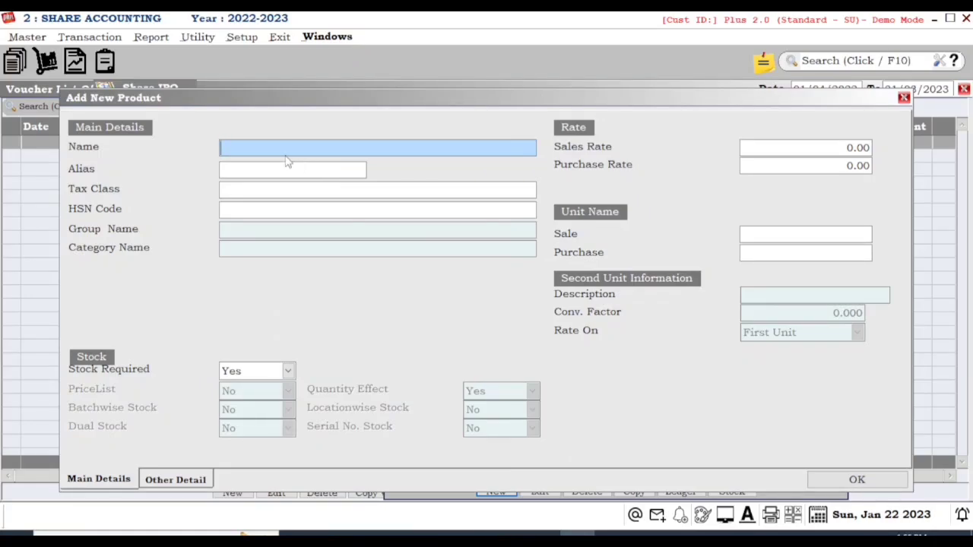
pyautogui.write('ADANI NET')
pyautogui.press('Return')
pyautogui.press('Return')
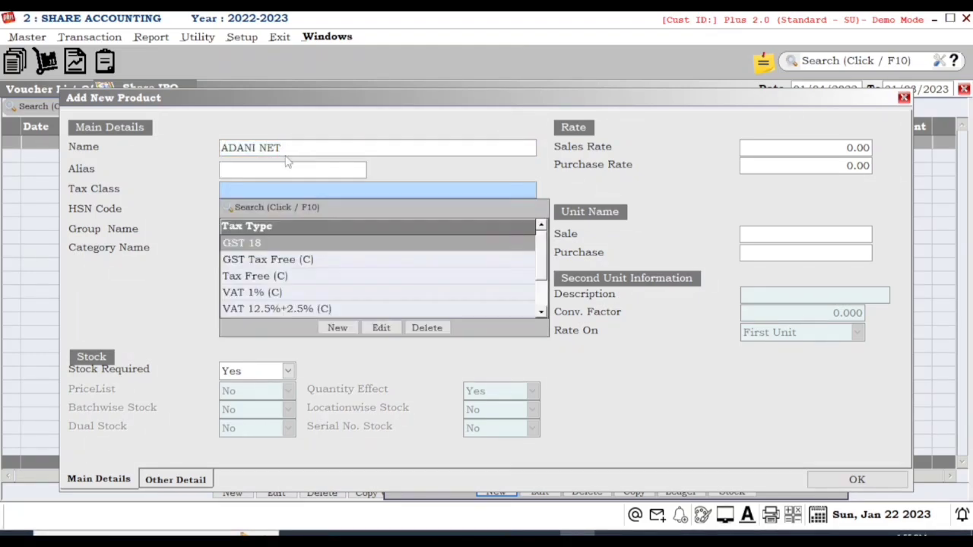
pyautogui.press('Escape')
pyautogui.press('Return')
pyautogui.press('Return')
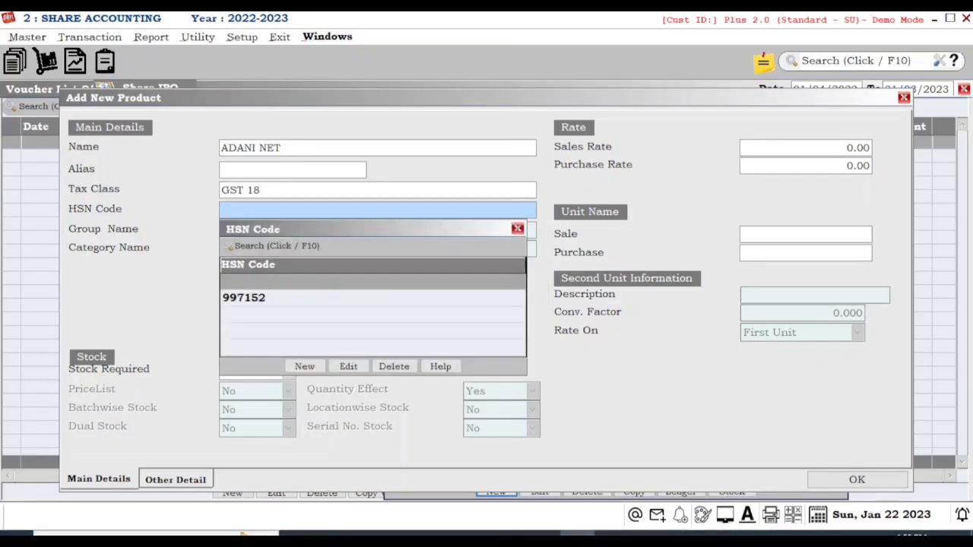
pyautogui.press('Escape')
pyautogui.press('Return')
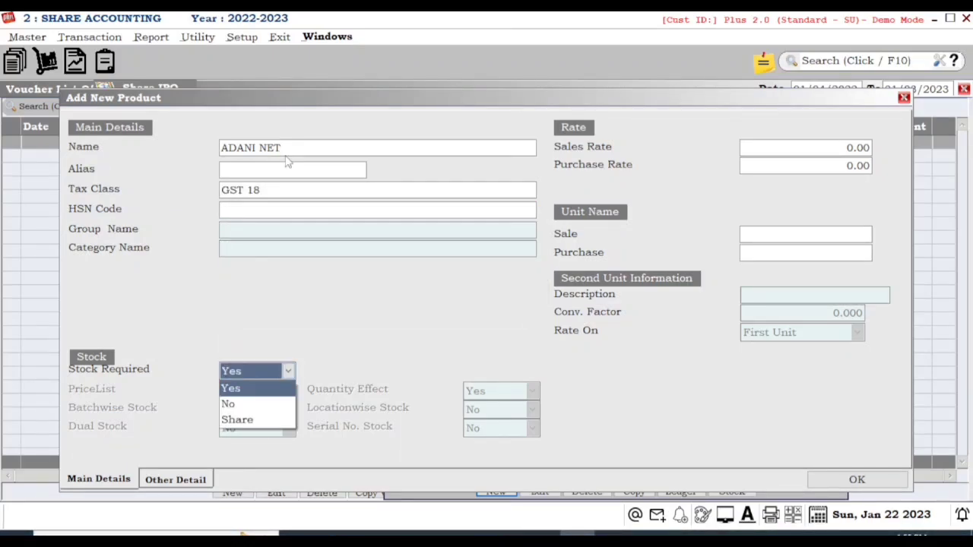
# - Set the product's required stock to Share, with entry type Invetsment and product type Fifo
pyautogui.press('Down')
pyautogui.press('Down')
pyautogui.press('Return')
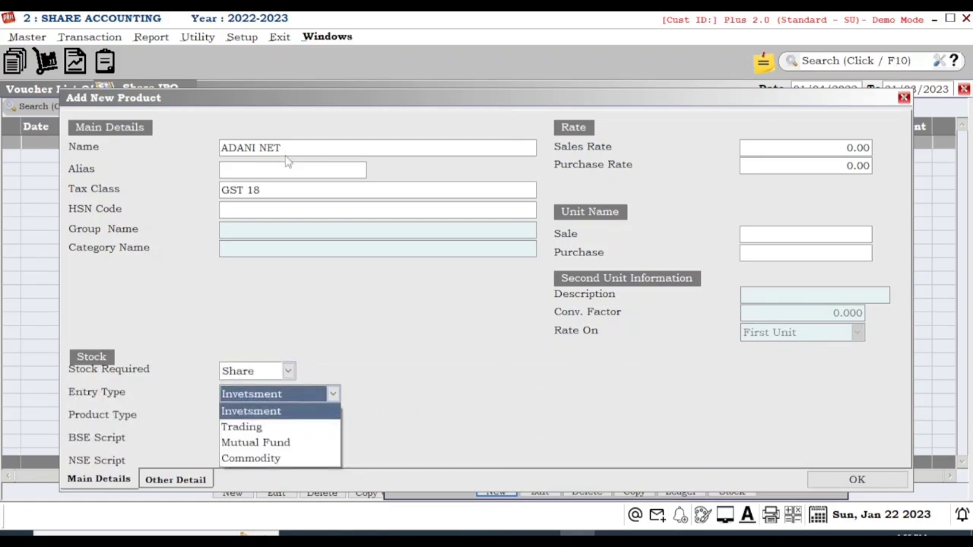
pyautogui.press('Return')
pyautogui.press('Return')
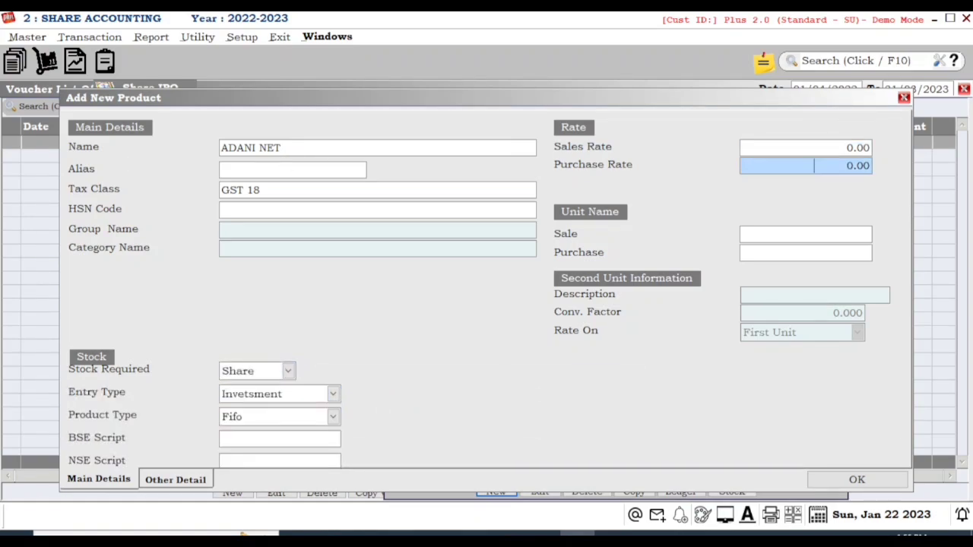
# - Enter NBAG-BAGS as the product's sale unit and choose NOS-NUMBERS as its purchase unit
pyautogui.press('Return')
pyautogui.press('Return')
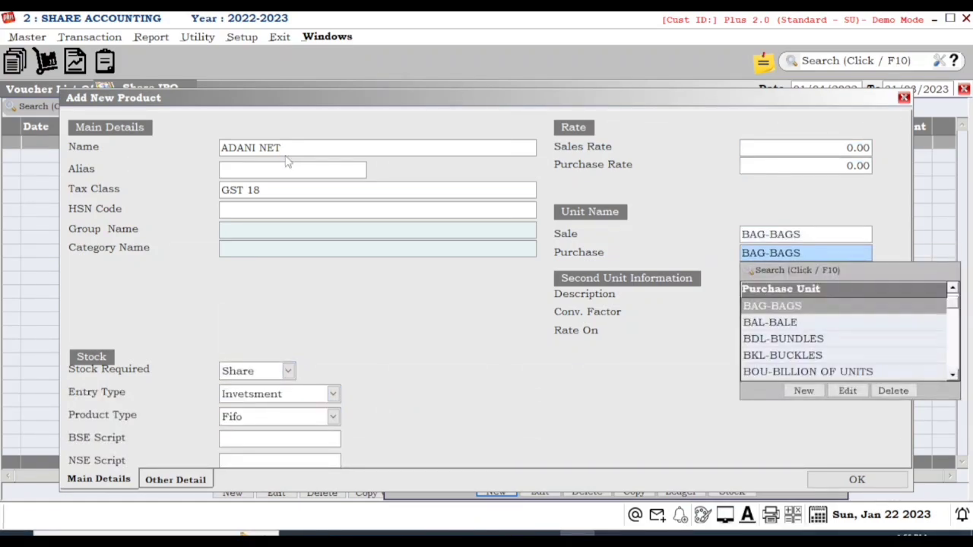
pyautogui.press('Return')
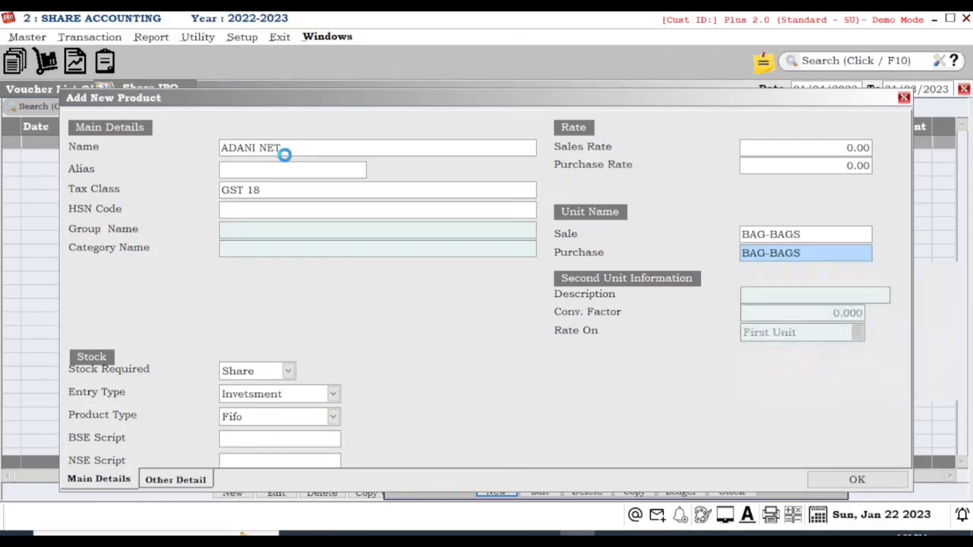
pyautogui.write('N')
pyautogui.press('Return')
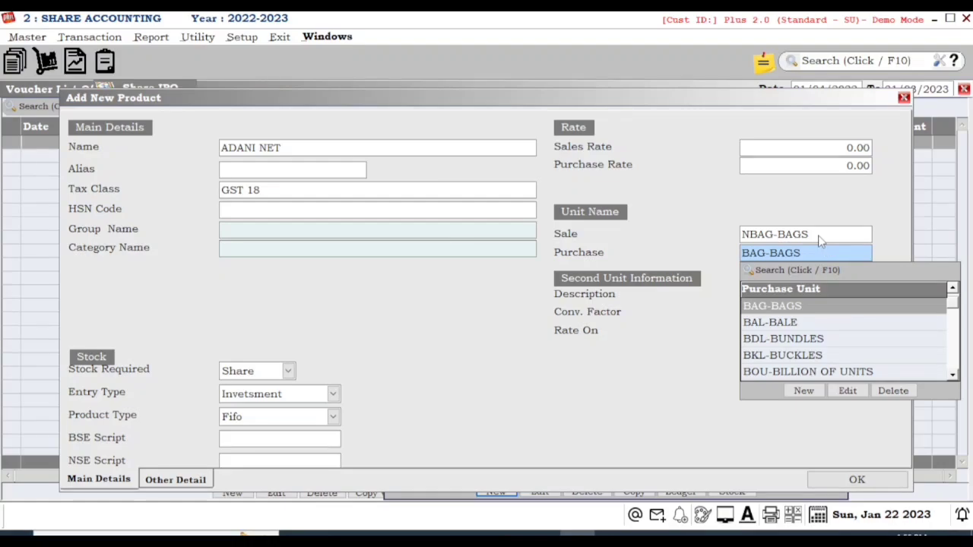
pyautogui.write('N')
pyautogui.press('Return')
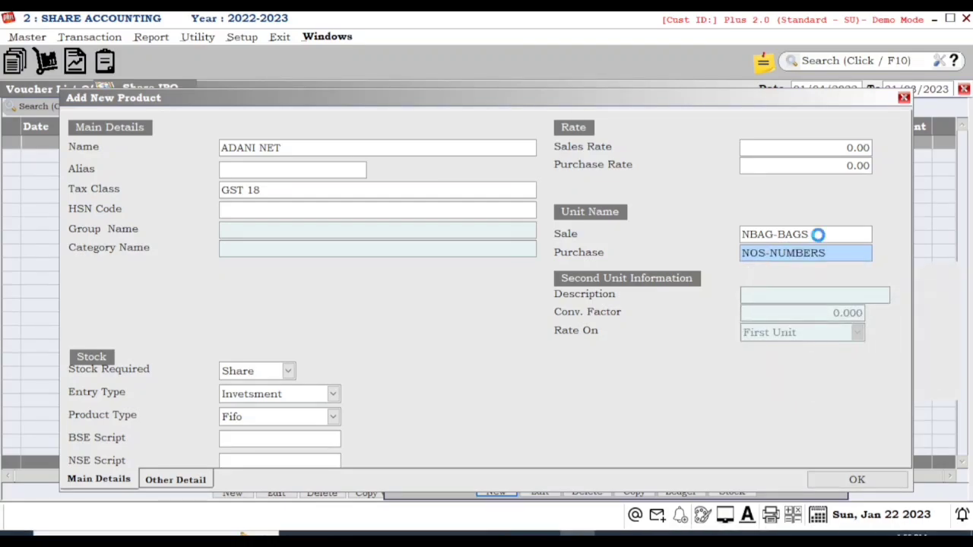
# - Accept the default stock levels and conversion factors in the product's other details and save the product
pyautogui.press('Return')
pyautogui.press('Return')
pyautogui.press('Return')
pyautogui.press('Return')
pyautogui.press('Return')
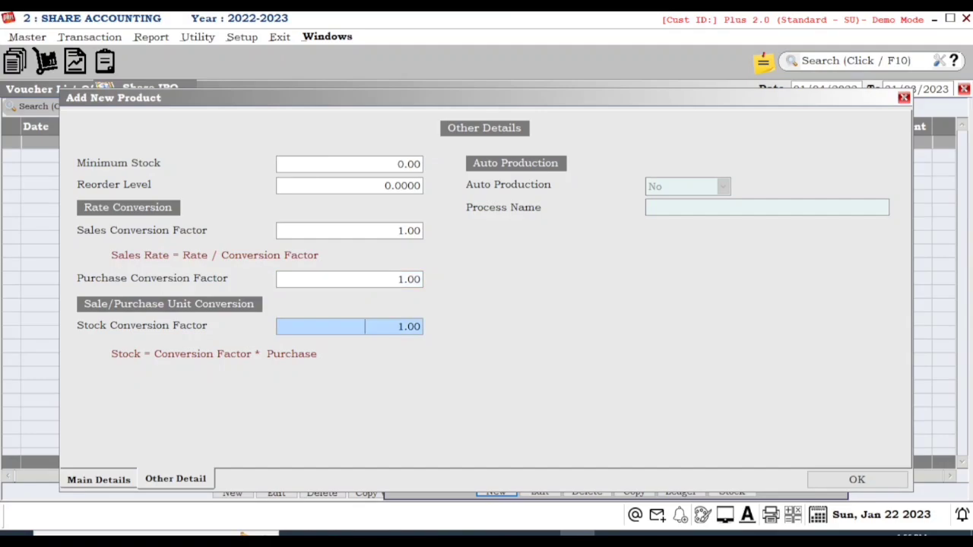
pyautogui.press('Return')
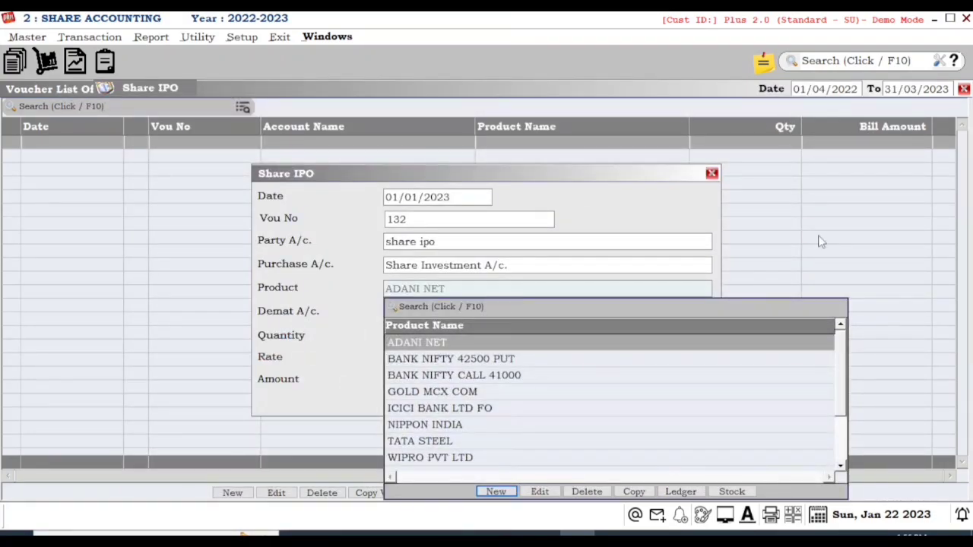
# - Complete the voucher with product ADANI NET, quantity 14 and rate 989, save it and close the voucher list
pyautogui.press('Return')
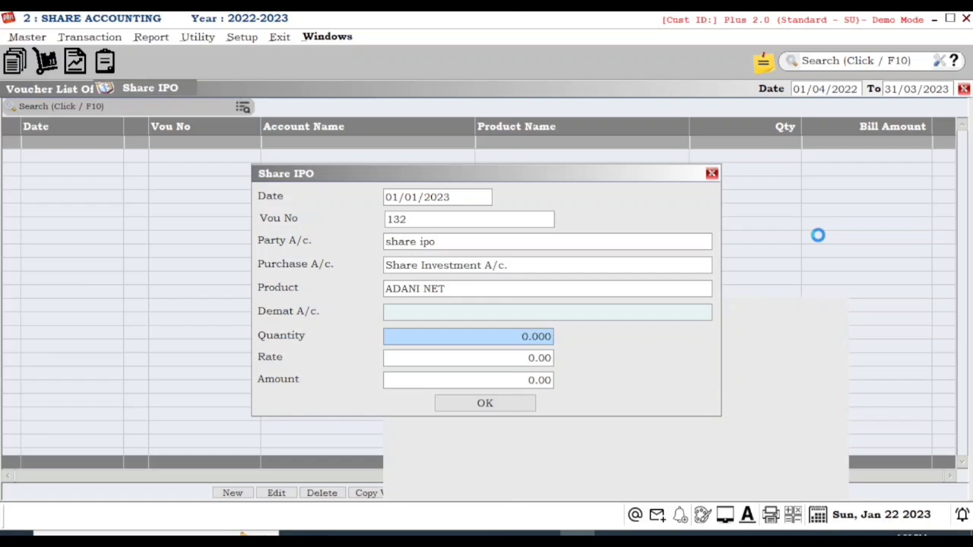
pyautogui.write('14')
pyautogui.press('Return')
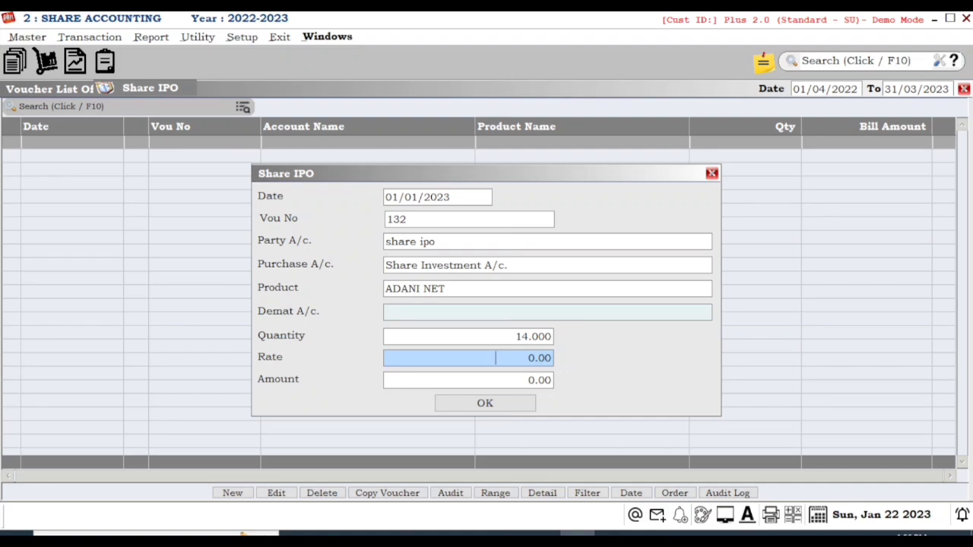
pyautogui.write('989')
pyautogui.press('Return')
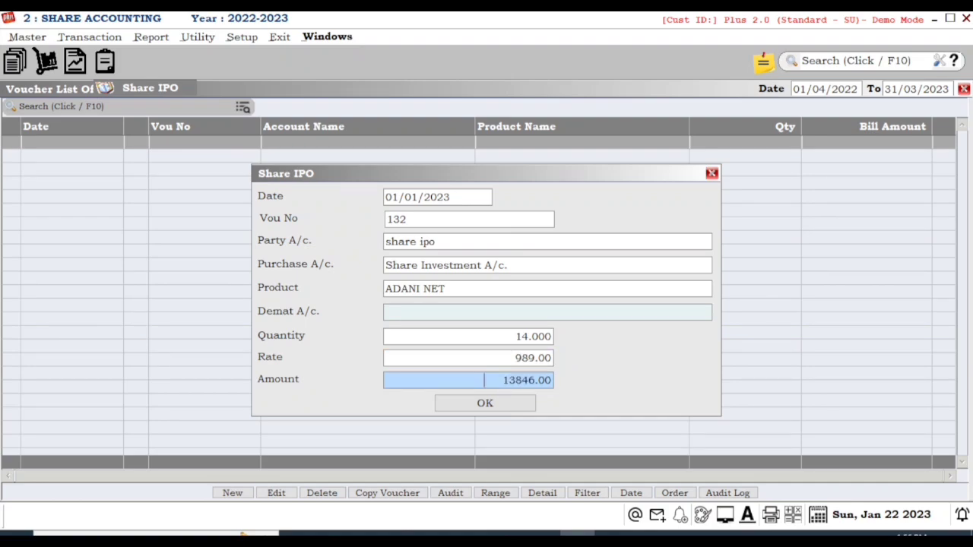
pyautogui.press('Return')
pyautogui.press('Return')
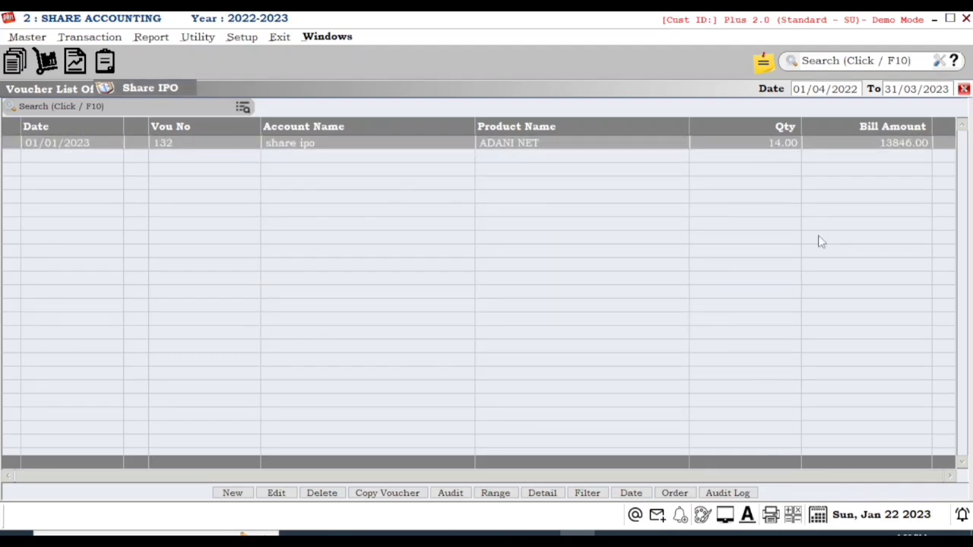
pyautogui.press('Escape')
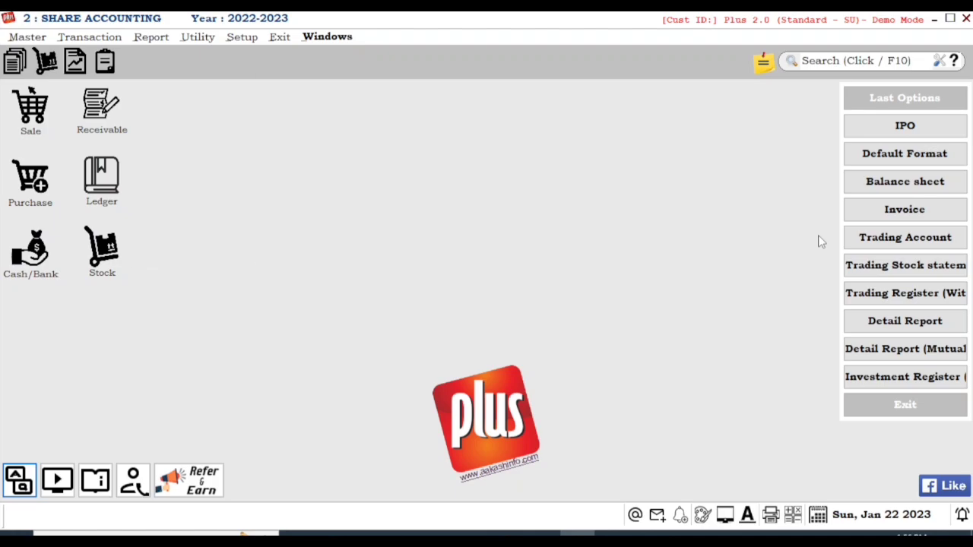
pyautogui.hotkey('alt', 'r')
pyautogui.press('Up')
pyautogui.press('Escape')
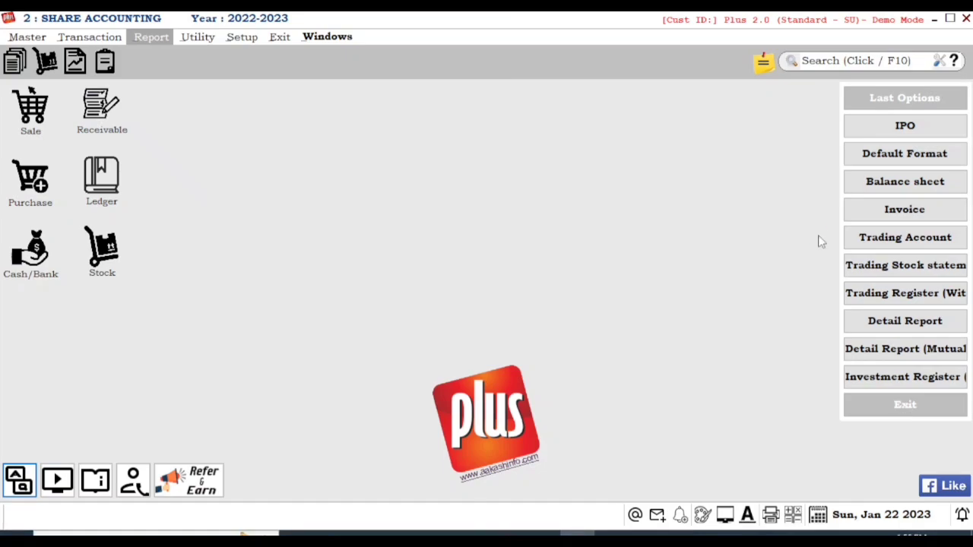
pyautogui.press('Escape')
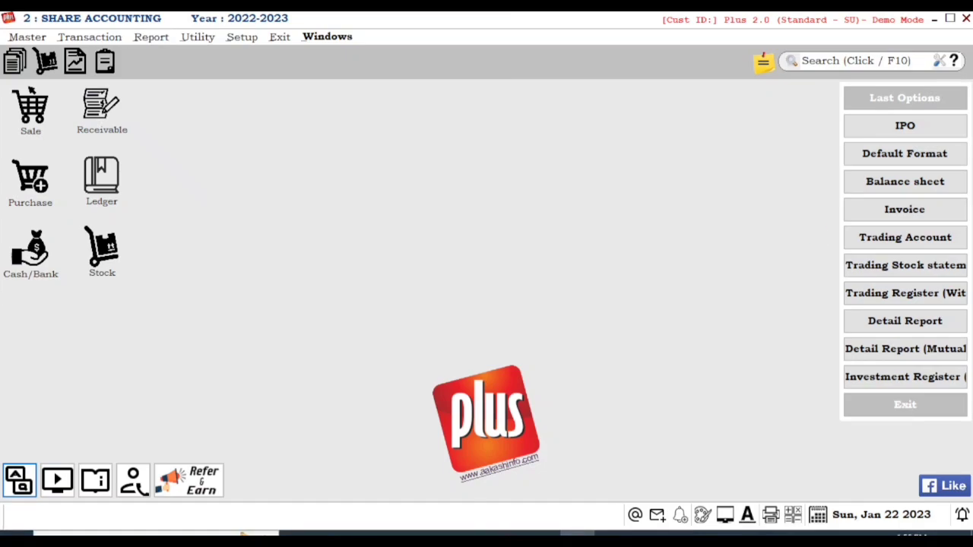
# - Start a new cash/bank payment voucher
pyautogui.hotkey('alt', 'r')
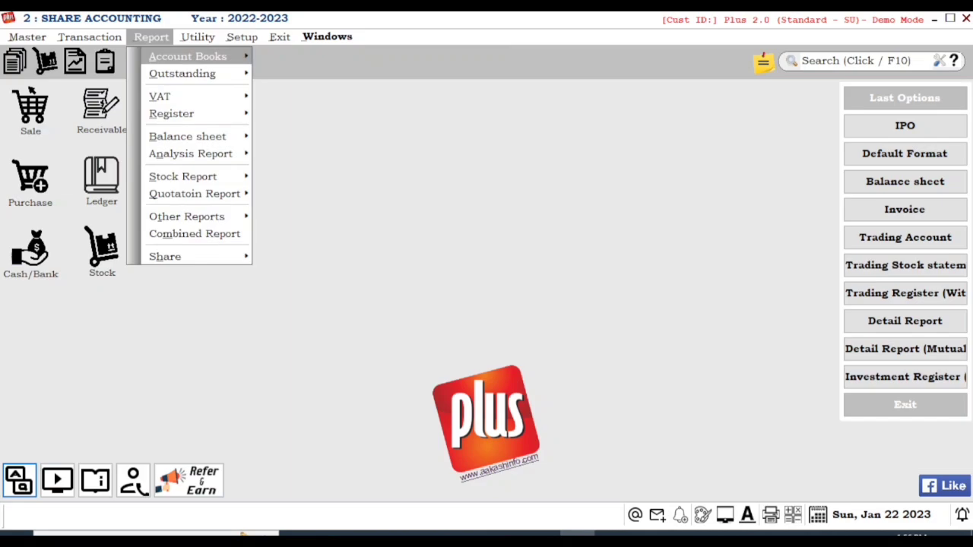
pyautogui.press('Left')
pyautogui.press('Down')
pyautogui.press('Down')
pyautogui.press('Down')
pyautogui.press('Down')
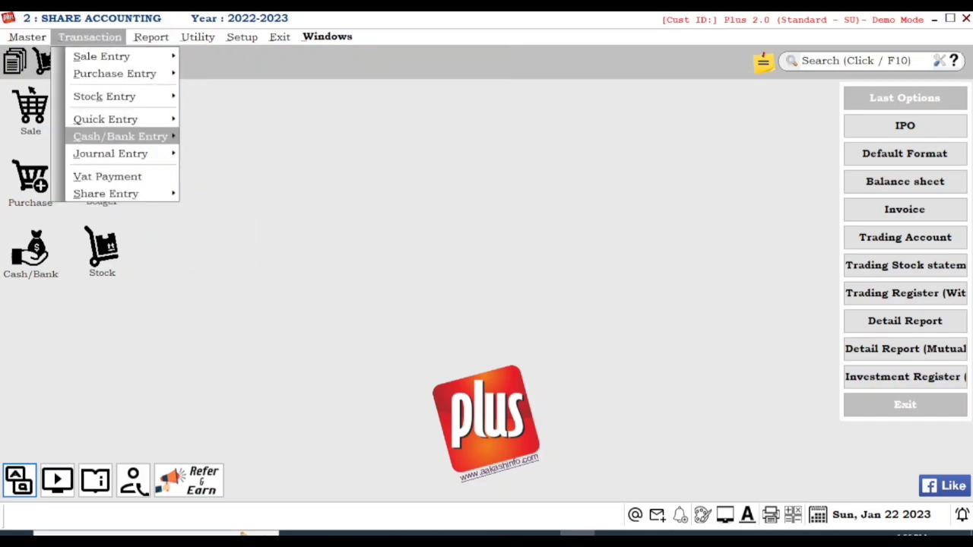
pyautogui.press('Right')
pyautogui.press('Return')
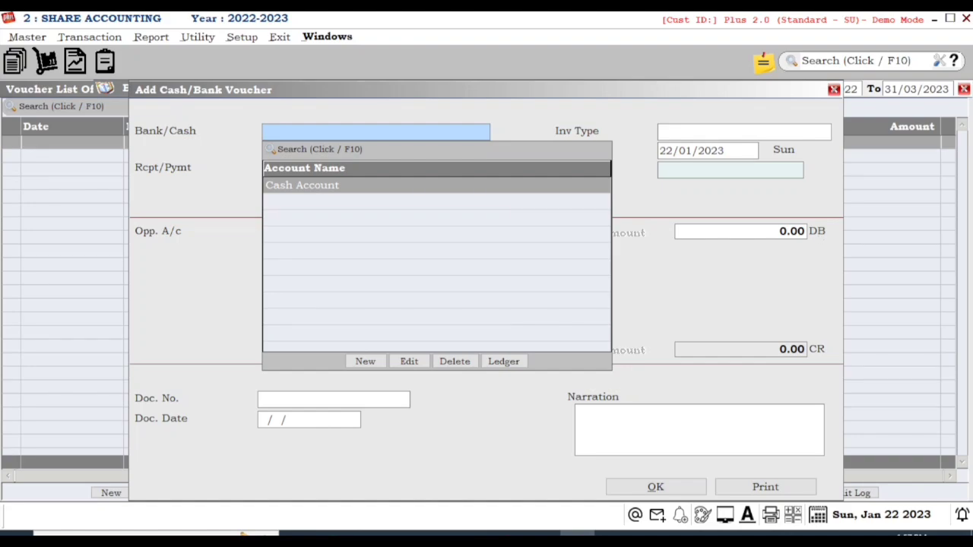
# - Choose Cash Account as the payment voucher's bank/cash account and set the voucher date to 01/01/2023
pyautogui.press('Return')
pyautogui.press('Return')
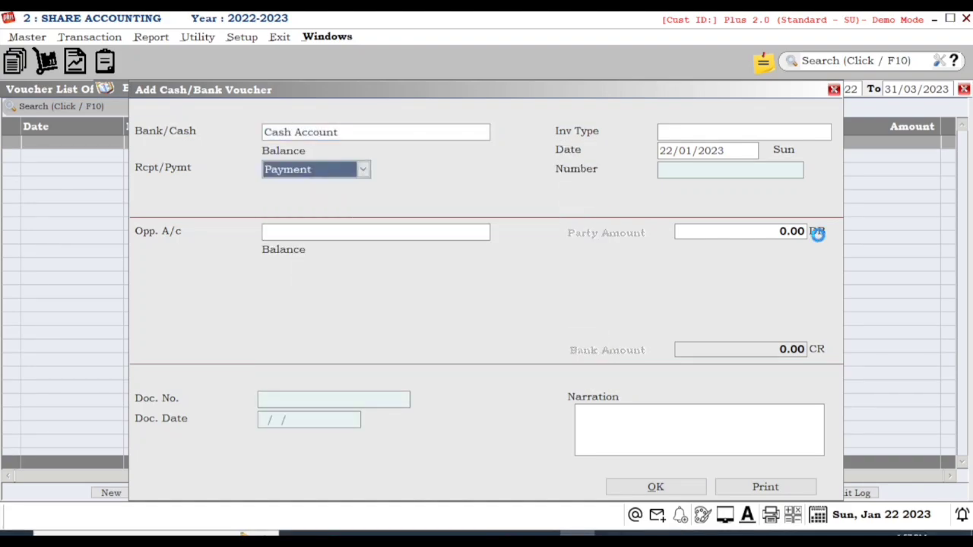
pyautogui.press('Return')
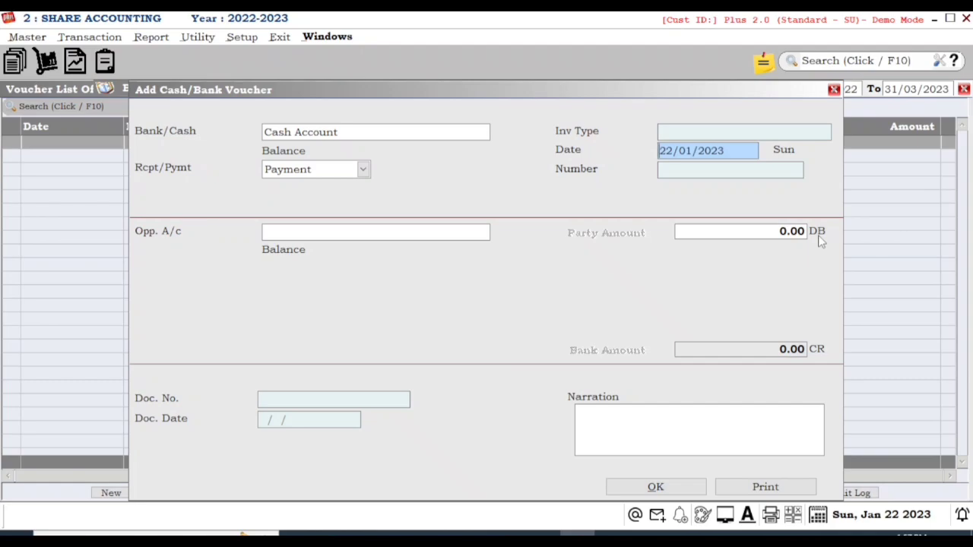
pyautogui.write('01')
pyautogui.press('Return')
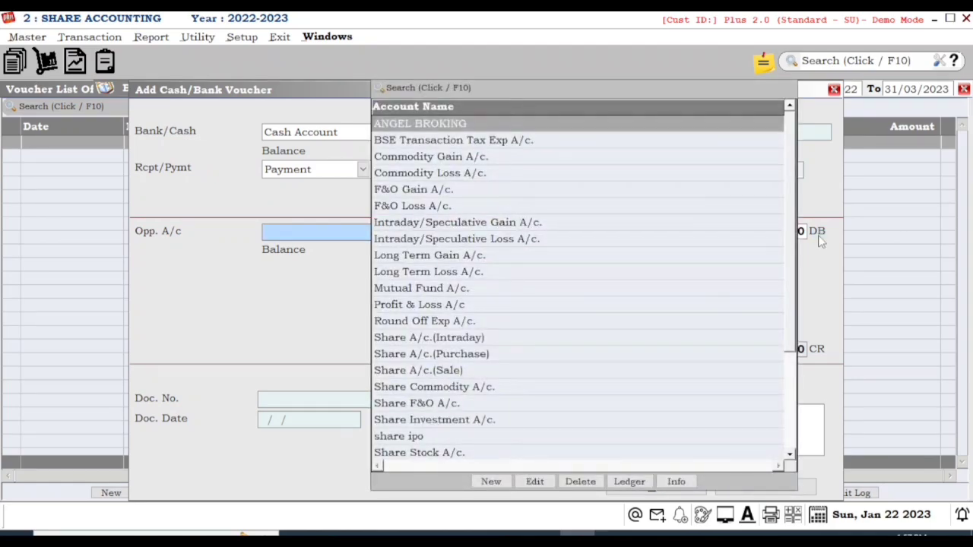
# - Set share ipo as the payment voucher's opposite account
pyautogui.write('SH')
pyautogui.press('Down')
pyautogui.press('Down')
pyautogui.press('Down')
pyautogui.press('Down')
pyautogui.press('Down')
pyautogui.press('Down')
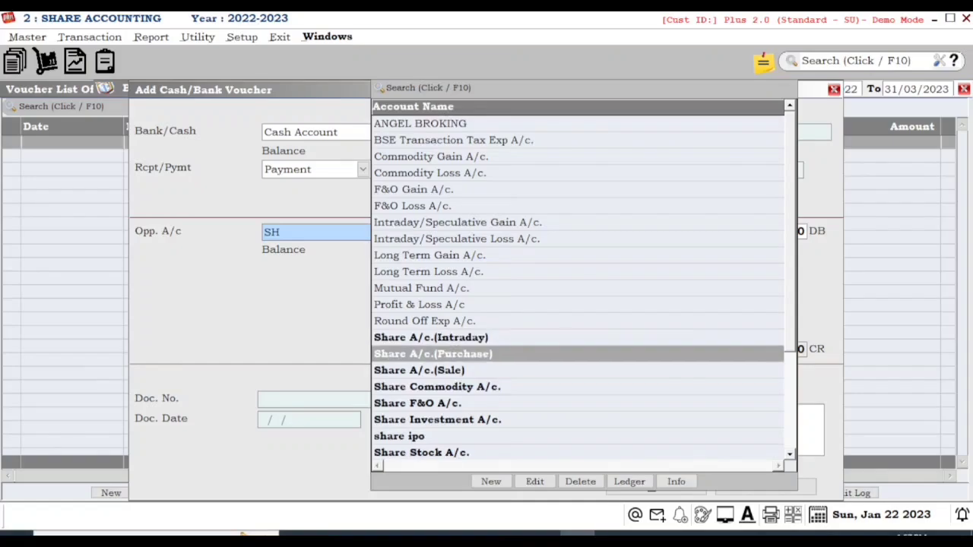
pyautogui.press('Return')
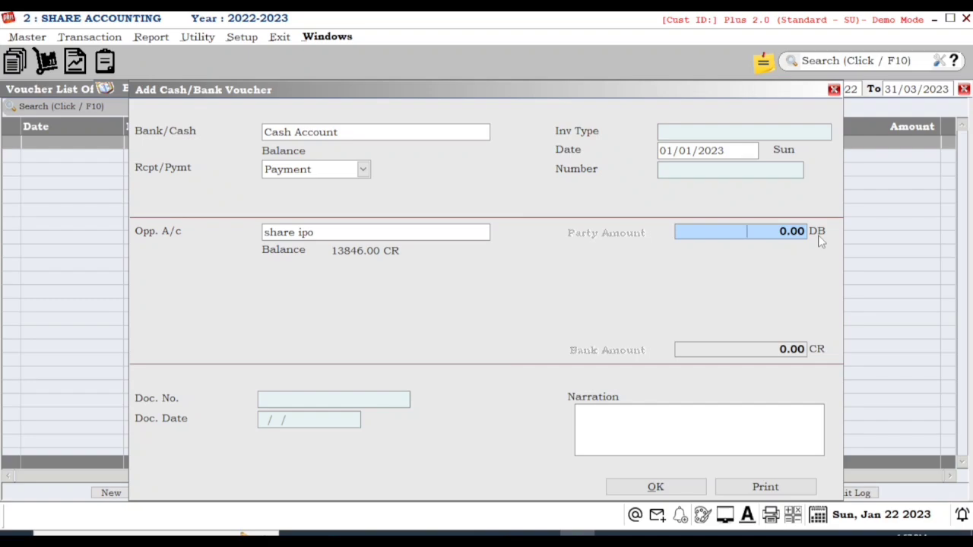
# - Check the bill amount of the share ipo allotment in the share IPO voucher list, then return to the payment voucher
pyautogui.hotkey('alt', 't')
pyautogui.press('Up')
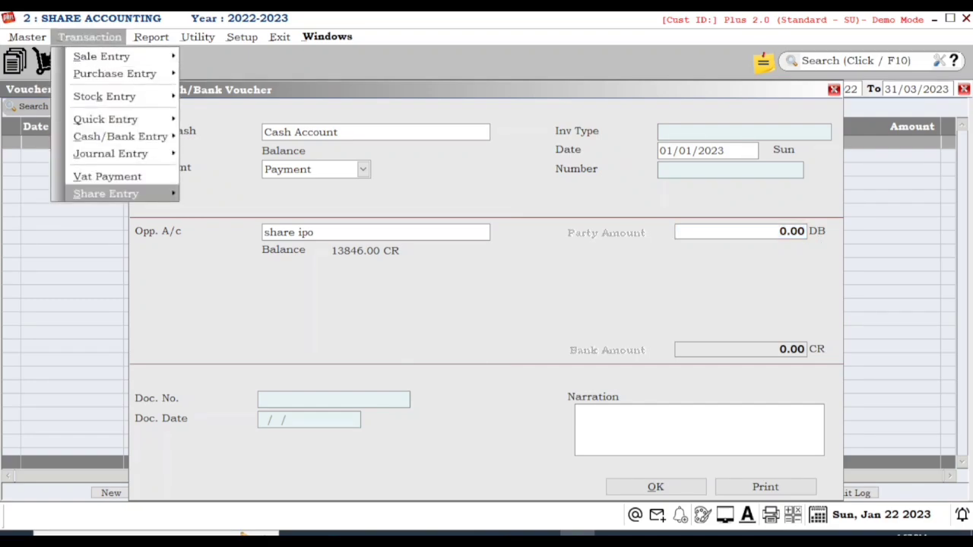
pyautogui.press('Right')
pyautogui.press('Down')
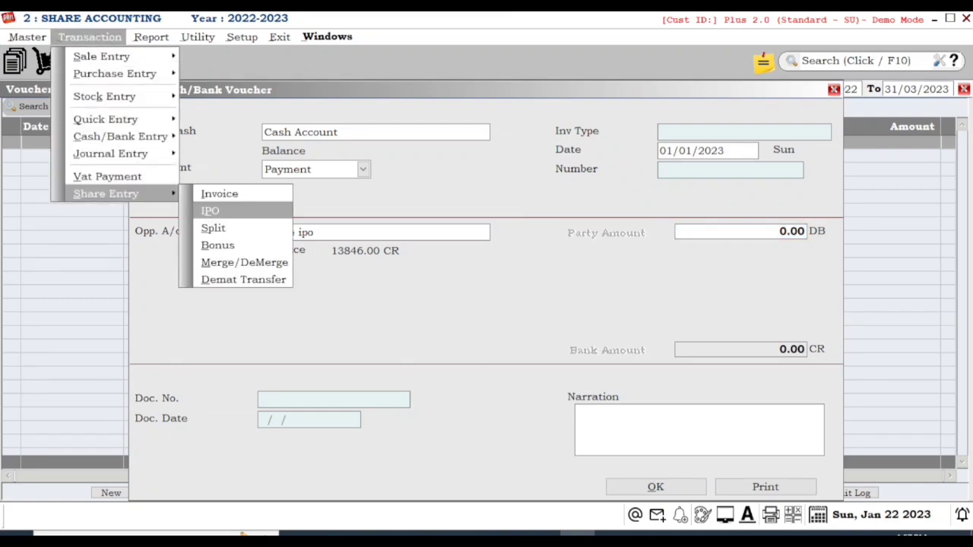
pyautogui.press('Return')
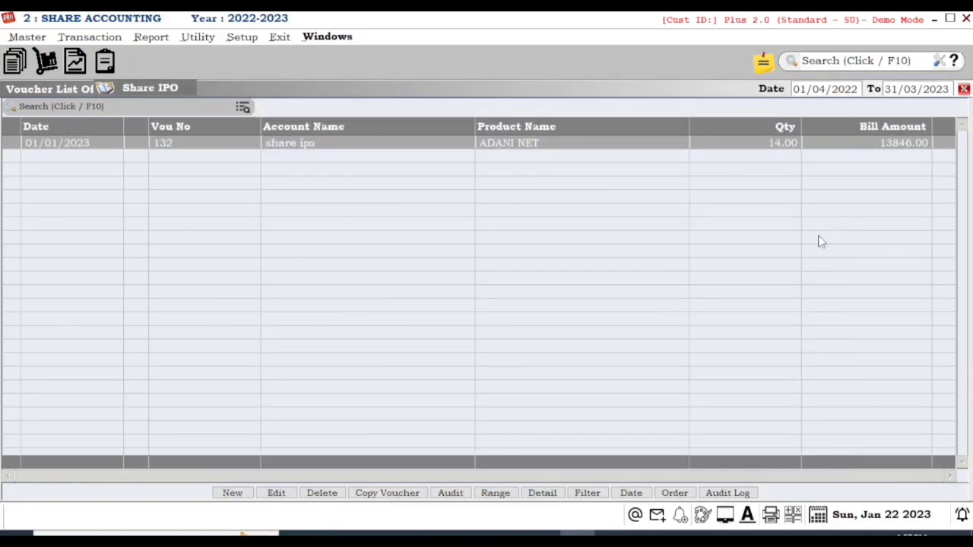
pyautogui.press('Escape')
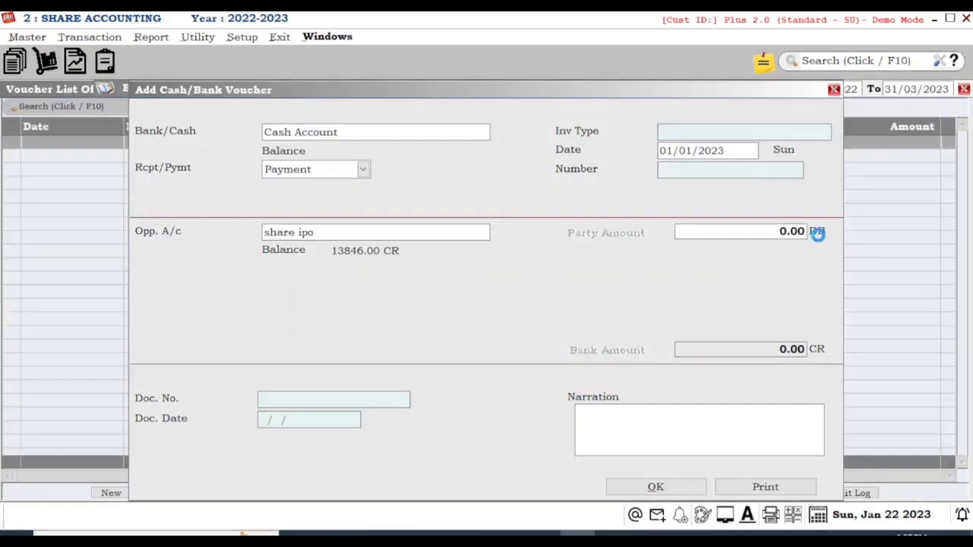
# - Enter 13846 as the party amount, save the payment voucher, and close the entry form and voucher list
pyautogui.write('13846')
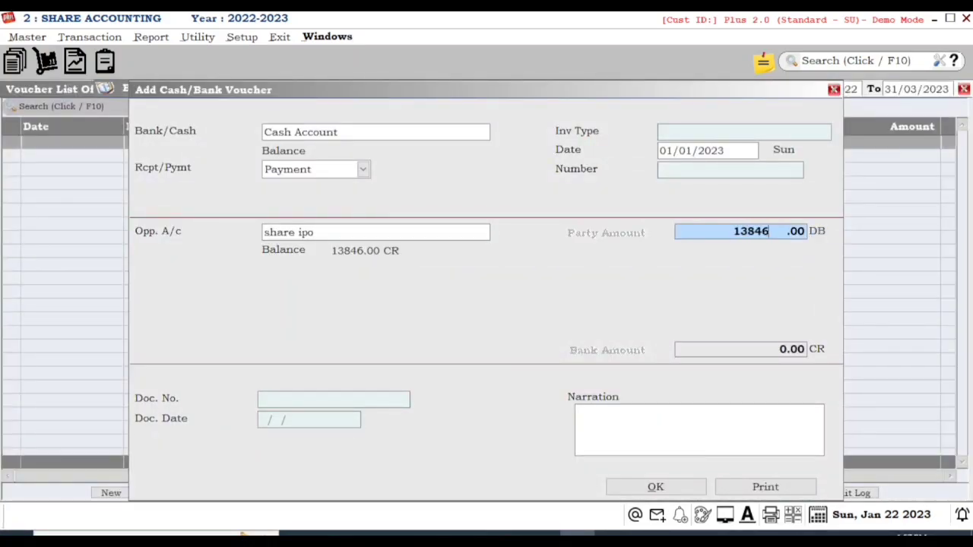
pyautogui.press('Return')
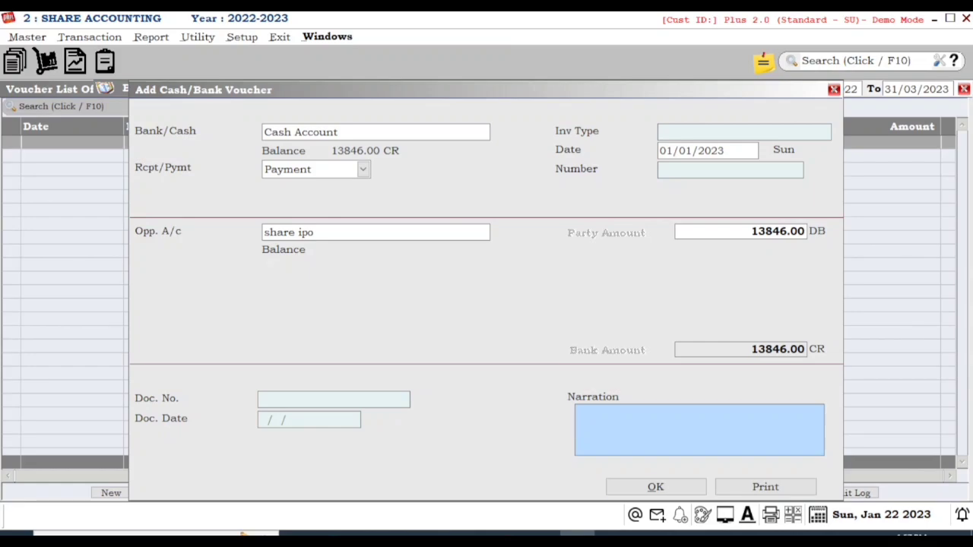
pyautogui.press('Return')
pyautogui.press('Return')
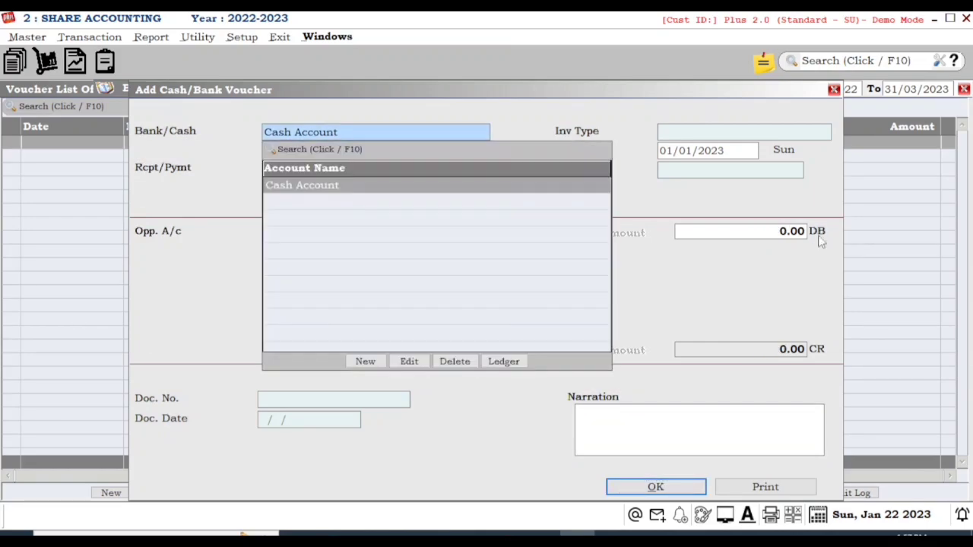
pyautogui.press('Escape')
pyautogui.press('Escape')
pyautogui.press('Return')
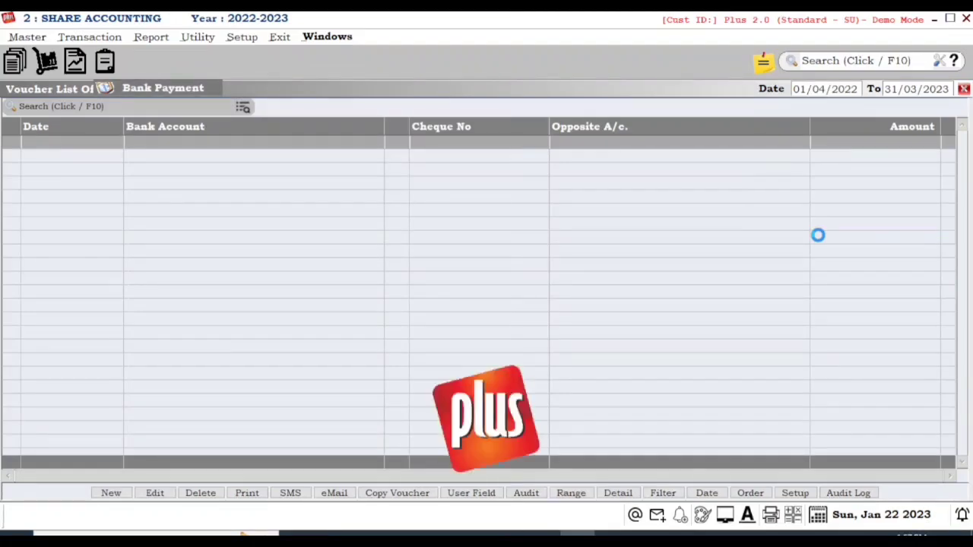
pyautogui.press('Escape')
# - Open the balance sheet and select Share Investment A/c. on the asset side
pyautogui.hotkey('alt', 'r')
pyautogui.press('b')
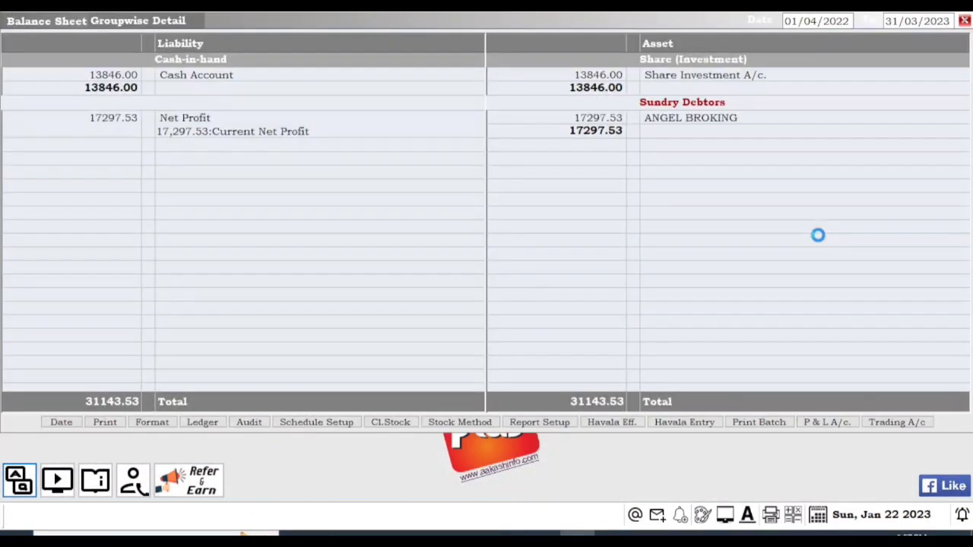
pyautogui.press('Down')
pyautogui.press('Right')
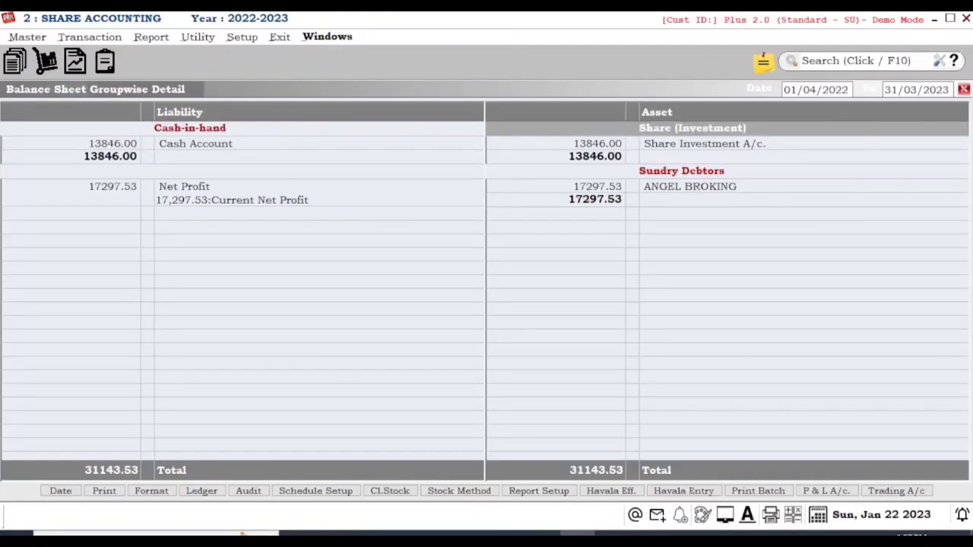
pyautogui.press('Down')
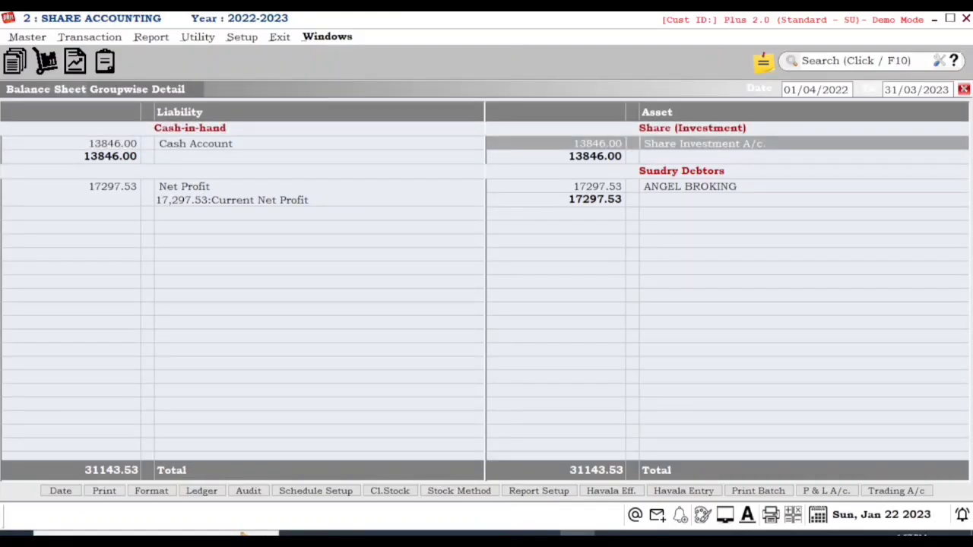
# - Examine the ledger entries of Share Investment A/c., including the IPO entry, and return to the balance sheet
pyautogui.press('Return')
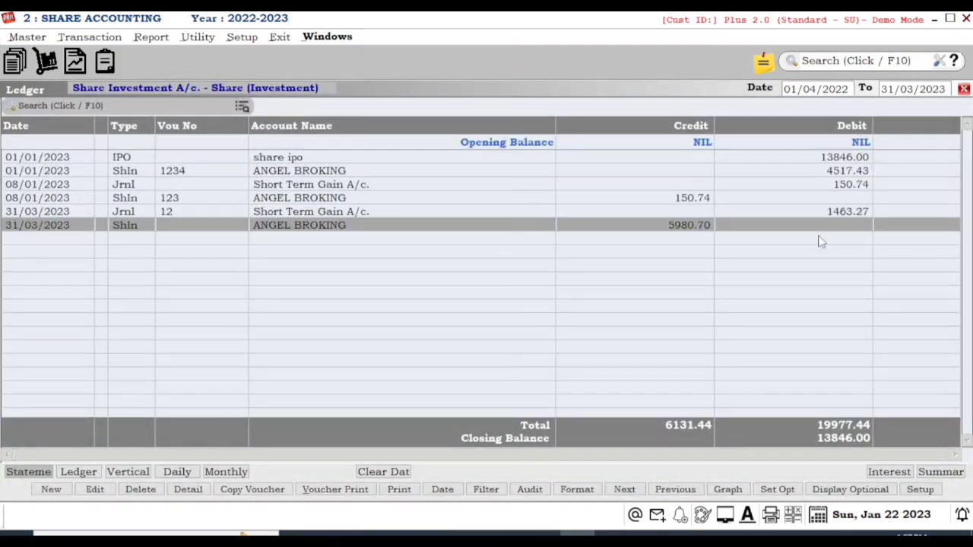
pyautogui.press('Up')
pyautogui.press('Up')
pyautogui.press('Up')
pyautogui.press('Up')
pyautogui.press('Up')
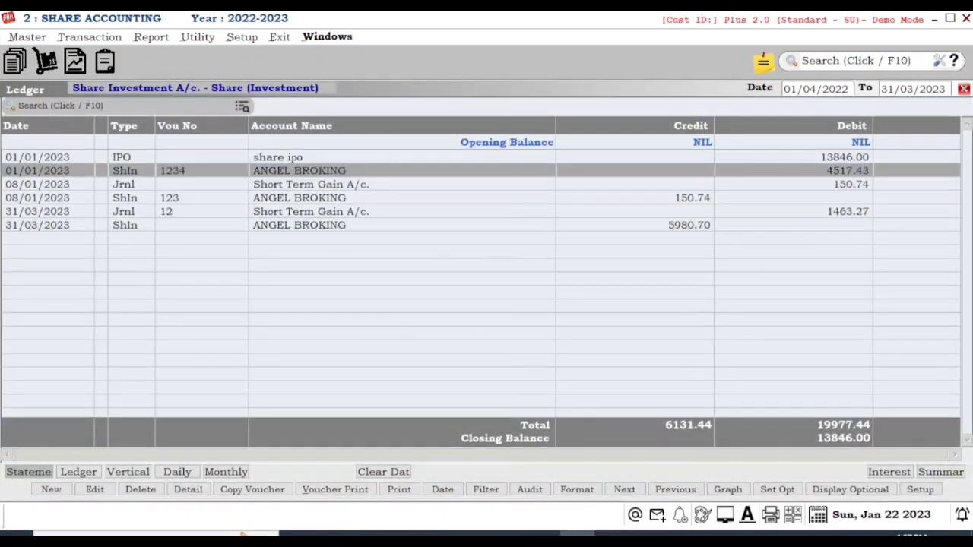
pyautogui.press('Escape')
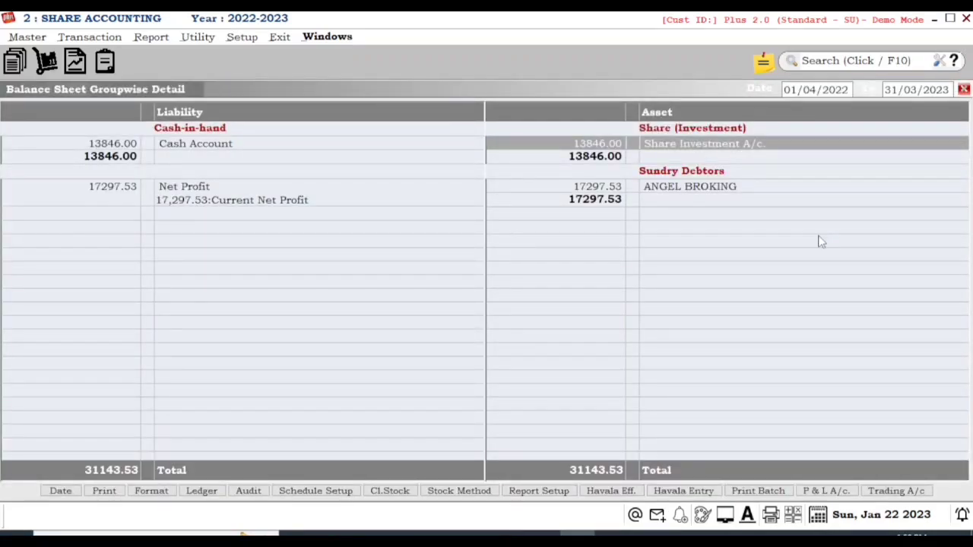
# - Close the balance sheet and start a new share invoice from the share invoice voucher list
pyautogui.press('Escape')
pyautogui.press('Escape')
pyautogui.press('Escape')
pyautogui.hotkey('alt', 'r')
pyautogui.press('Left')
pyautogui.press('Up')
pyautogui.press('Right')
pyautogui.press('Return')
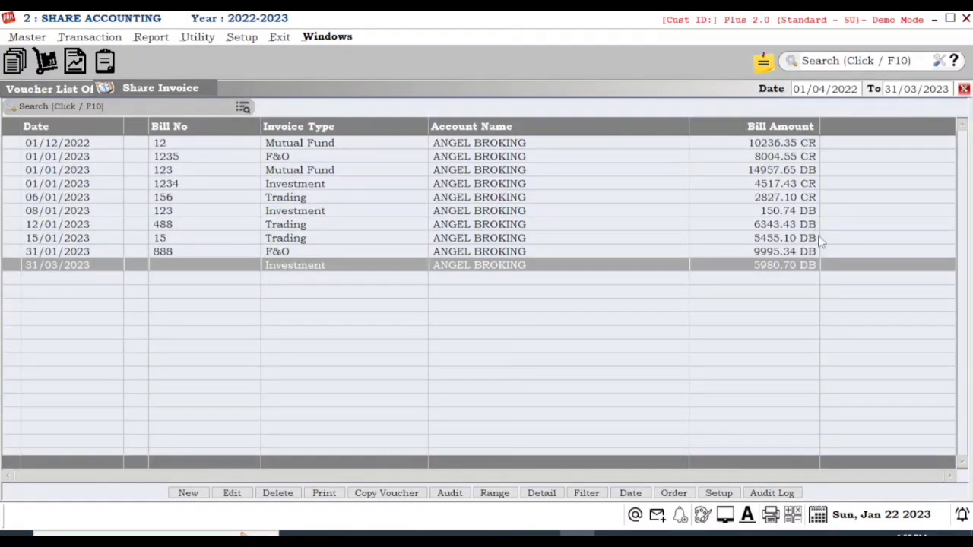
pyautogui.click(196, 492)
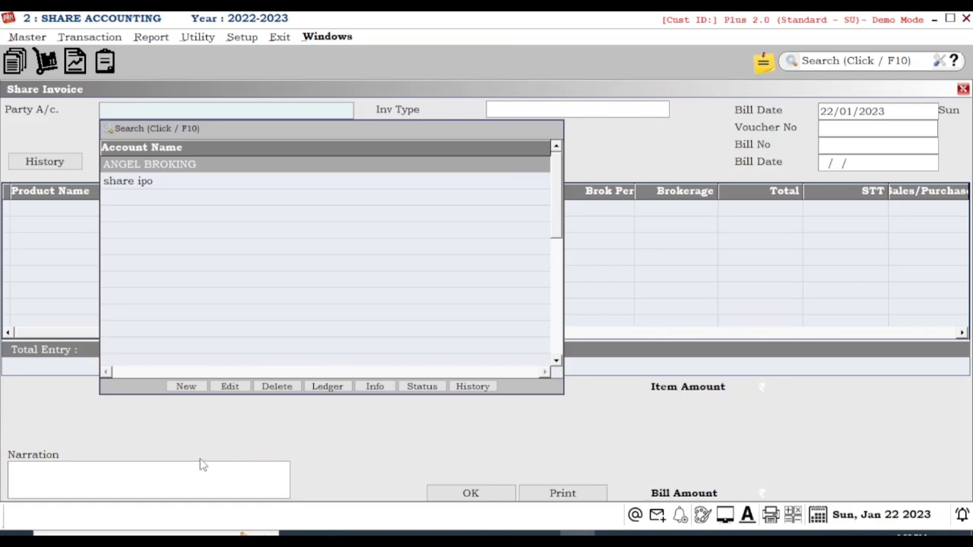
# - Set the invoice's party account to ANGEL BROKING with invoice type Investment and accept the bill date 22/01/2023
pyautogui.press('Return')
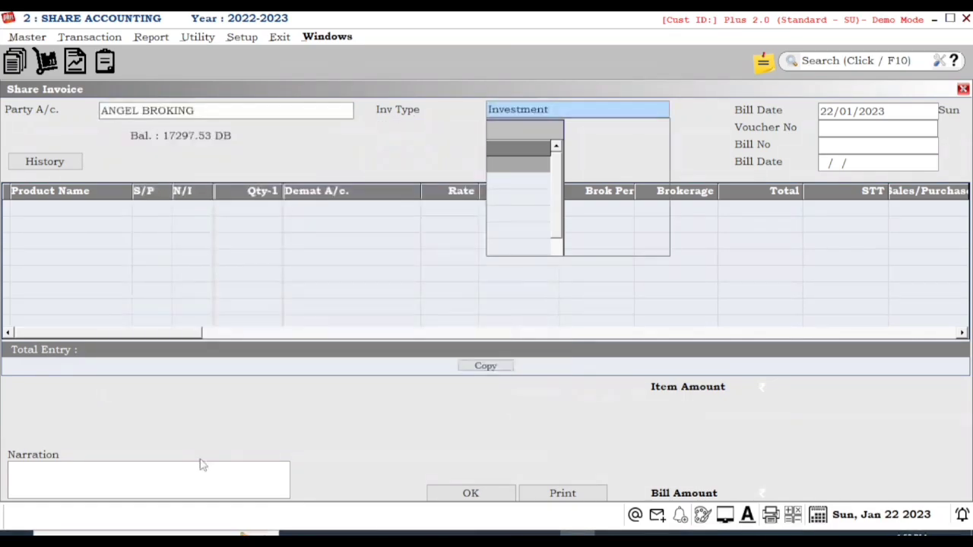
pyautogui.press('Return')
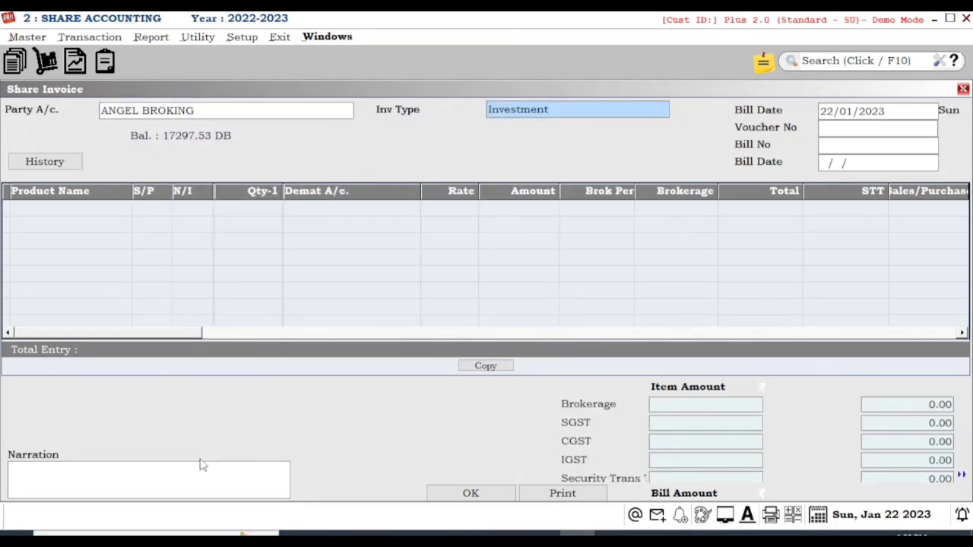
pyautogui.press('Return')
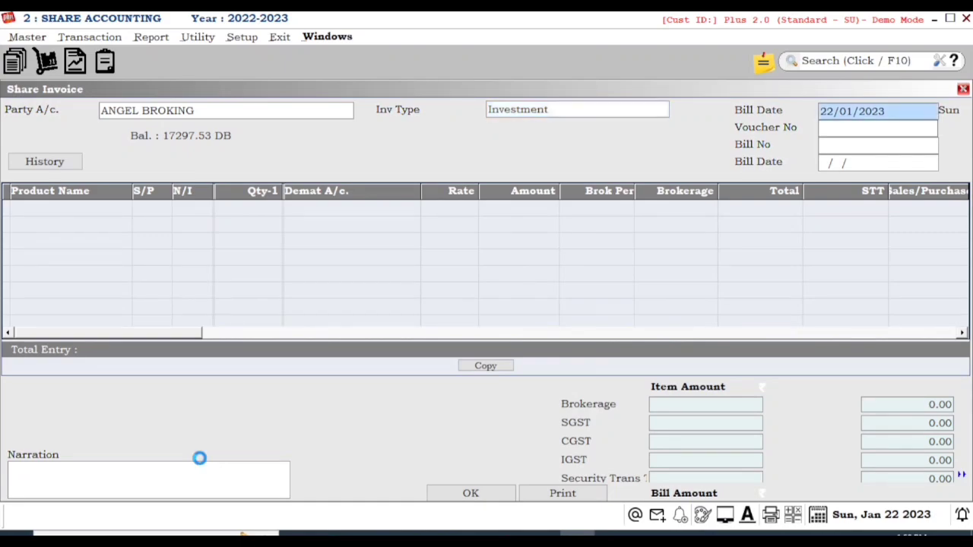
pyautogui.press('Return')
# - Enter voucher number 123 and bill number 125, and accept 22/01/2023 as the bill's own date
pyautogui.write('123')
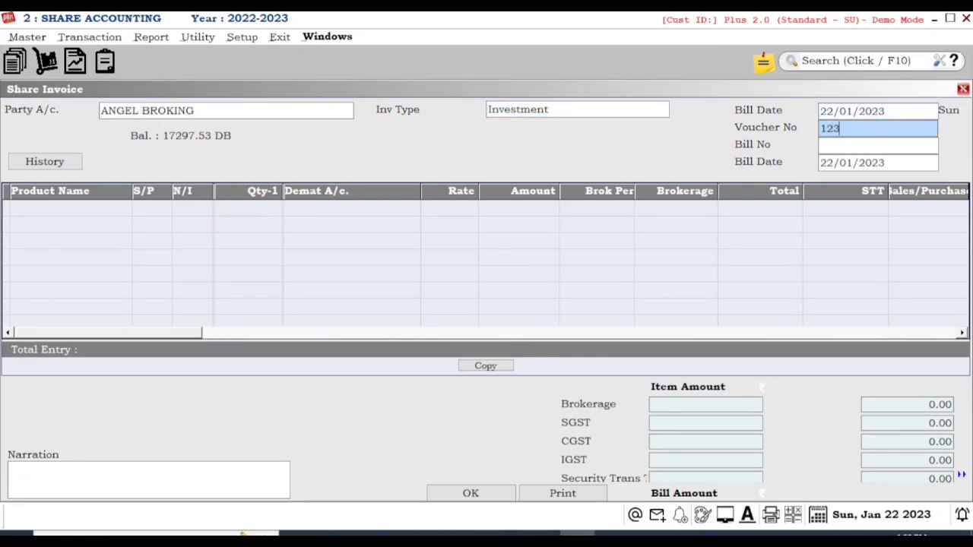
pyautogui.press('Return')
pyautogui.write('125')
pyautogui.press('Return')
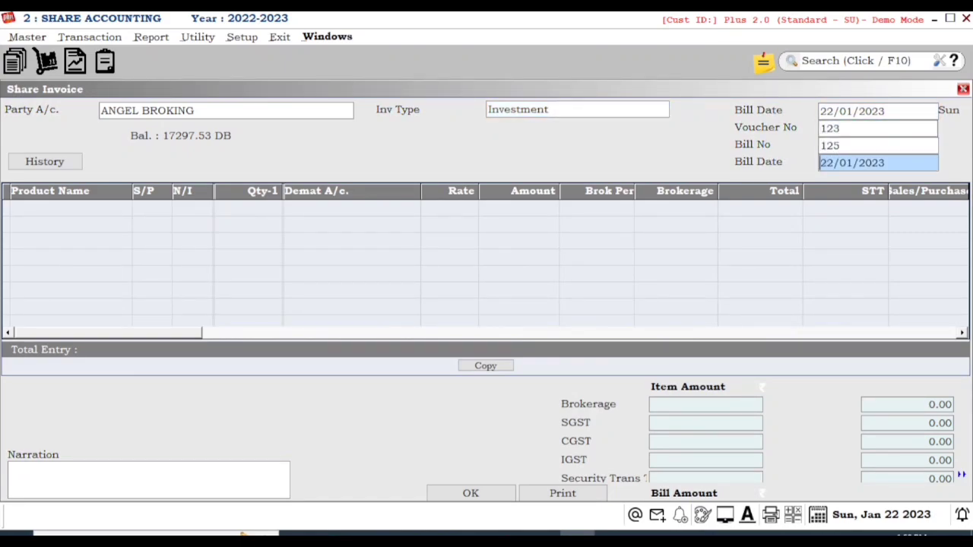
pyautogui.press('Return')
# - Add ADANI NET to the invoice's first product row as a Sale of type Normal
pyautogui.press('Return')
pyautogui.press('Return')
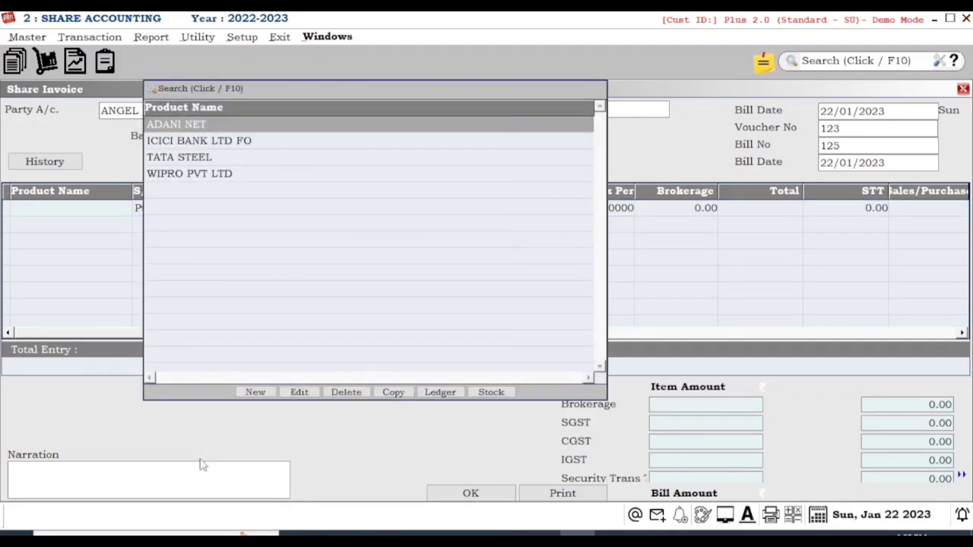
pyautogui.press('Return')
pyautogui.hotkey('alt', 'Down')
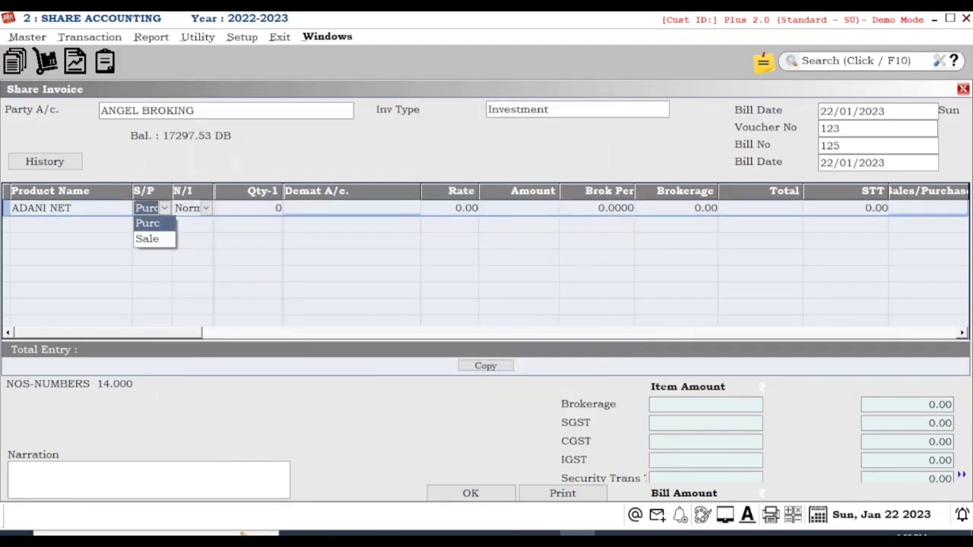
pyautogui.press('Down')
pyautogui.press('Return')
pyautogui.press('Return')
pyautogui.hotkey('alt', 'Down')
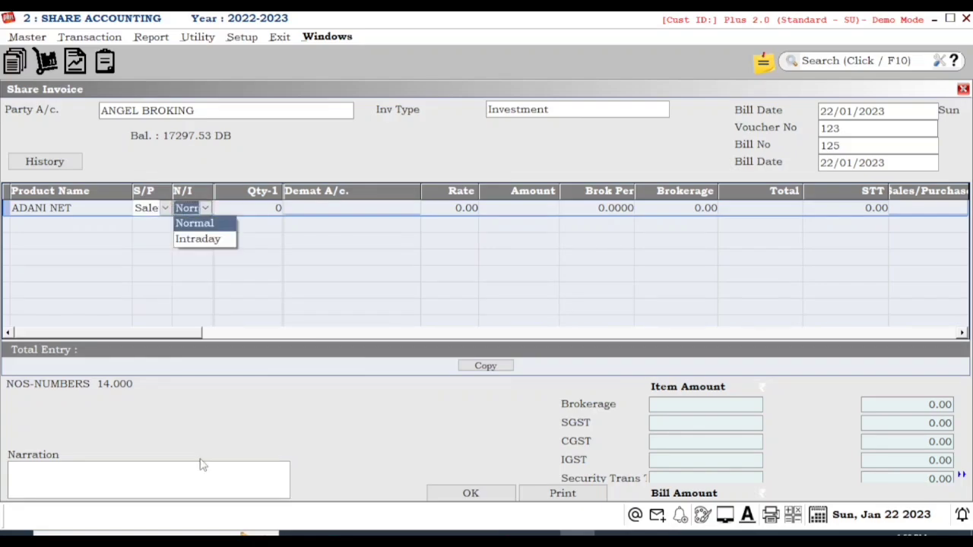
pyautogui.press('Return')
# - Set the ADANI NET row's quantity to 14 and its rate to 1200
pyautogui.write('14')
pyautogui.press('Return')
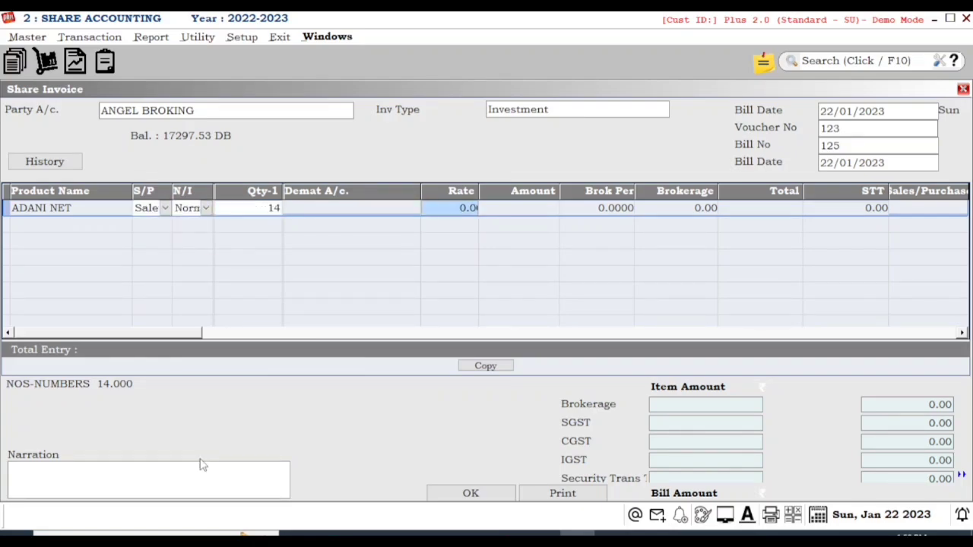
pyautogui.write('1200')
pyautogui.press('Return')
pyautogui.press('Return')
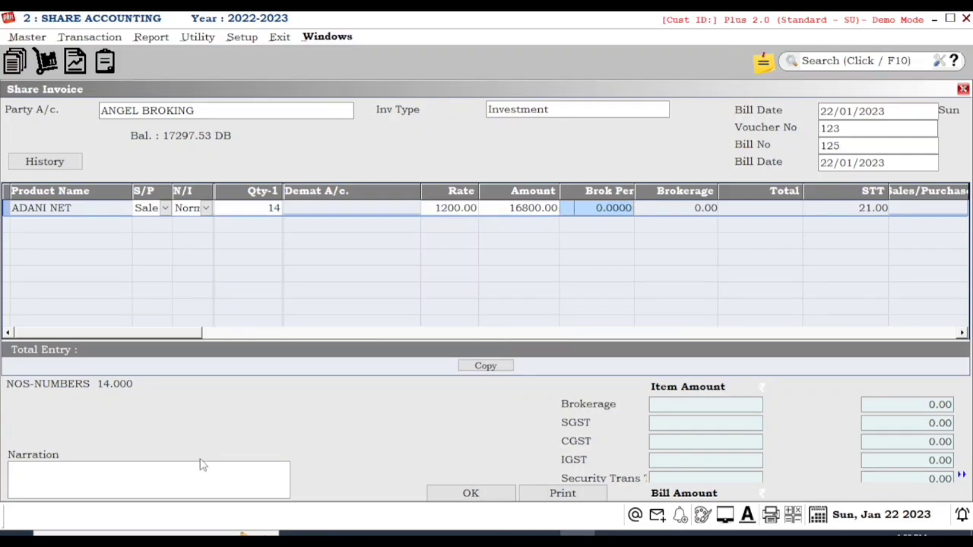
# - Set the brokerage for the ADANI NET row to 20, leaving the brokerage percentage entry untouched
pyautogui.press('Return')
pyautogui.write('3')
pyautogui.press('BackSpace')
pyautogui.write('20')
pyautogui.press('Return')
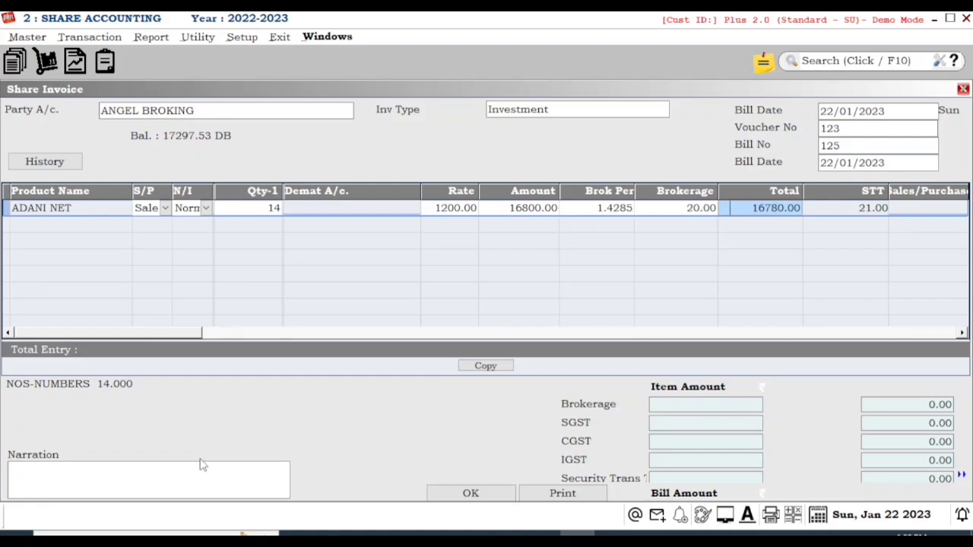
# - Enter 9% SGST and 9% CGST in the ADANI NET row's expense entry, keep the security transaction tax, and accept the row
pyautogui.press('Return')
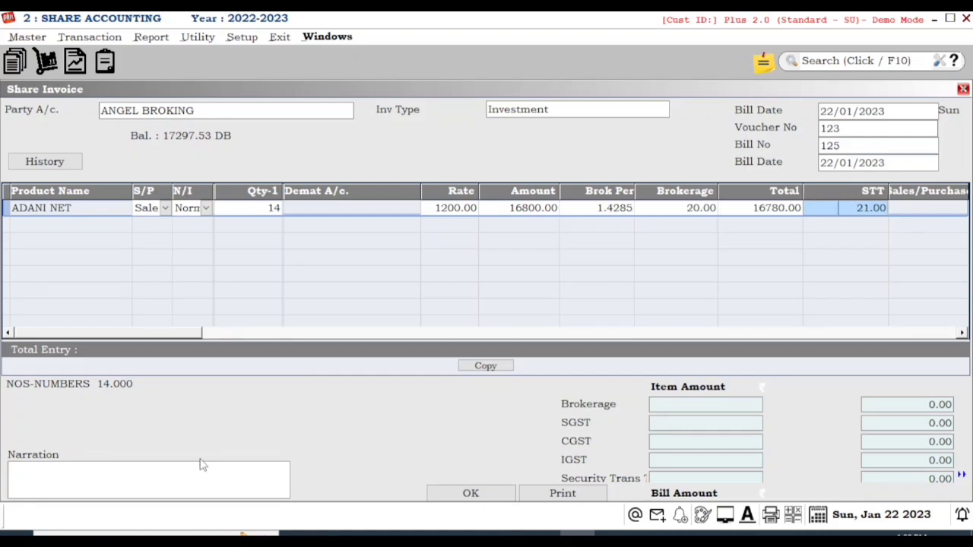
pyautogui.press('Return')
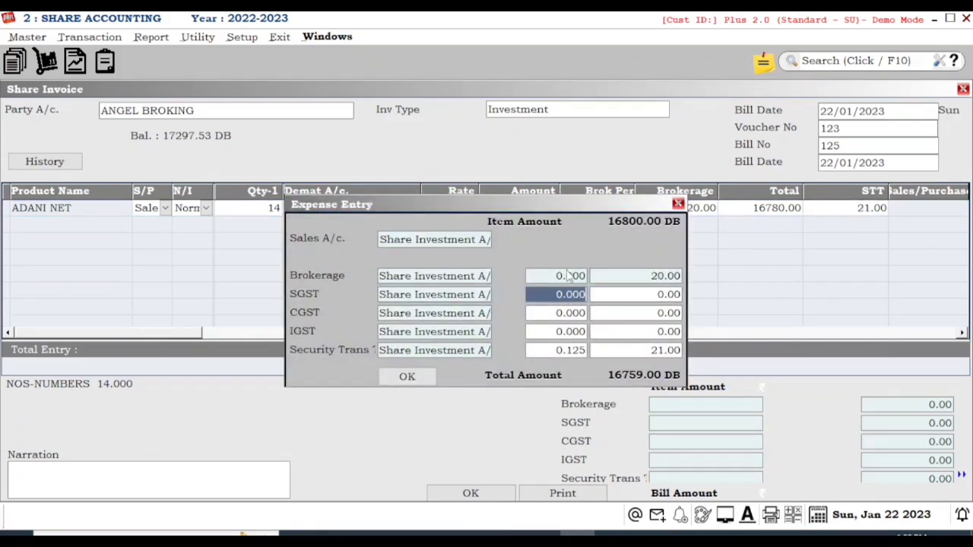
pyautogui.write('9')
pyautogui.press('Return')
pyautogui.press('Return')
pyautogui.write('9')
pyautogui.press('Return')
pyautogui.press('Return')
pyautogui.press('Return')
pyautogui.press('Return')
pyautogui.press('Return')
pyautogui.press('Return')
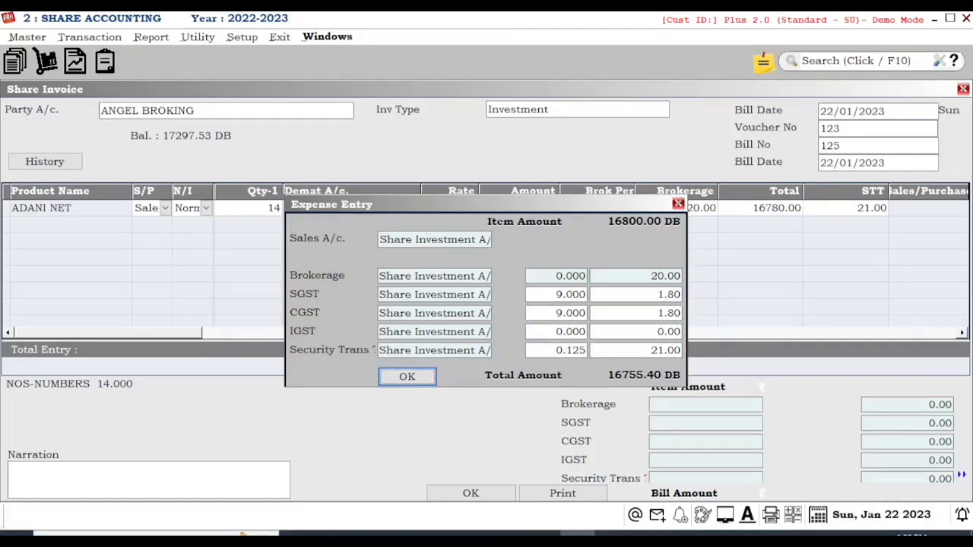
pyautogui.press('Return')
pyautogui.press('Return')
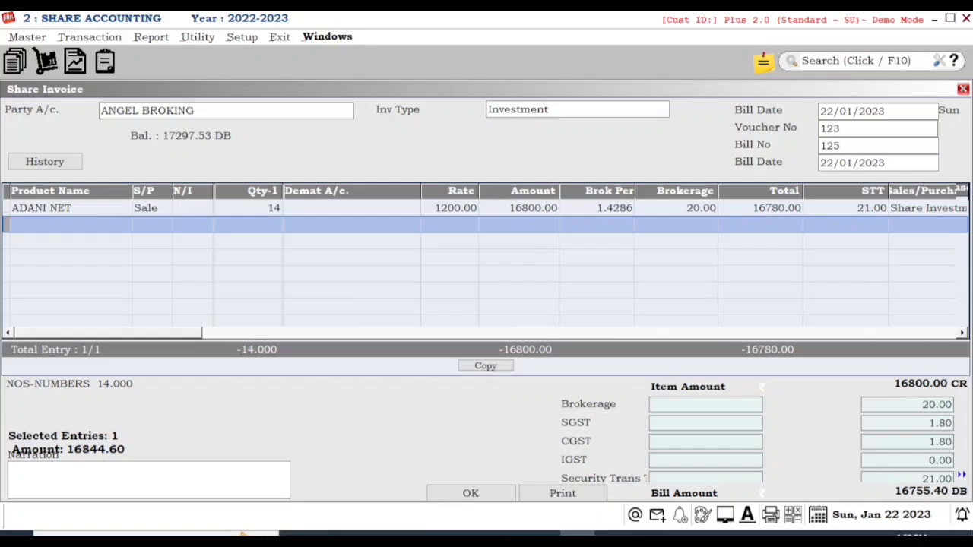
# - Save the share invoice with no stamp duty, BSE transaction or round-off amounts, and leave invoice entry
pyautogui.press('Return')
pyautogui.press('Return')
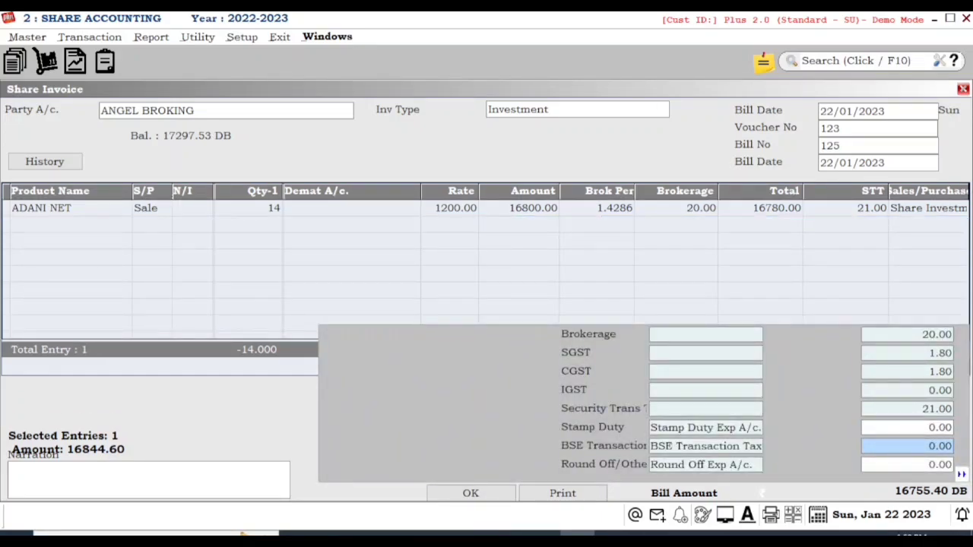
pyautogui.press('Return')
pyautogui.press('Return')
pyautogui.press('Return')
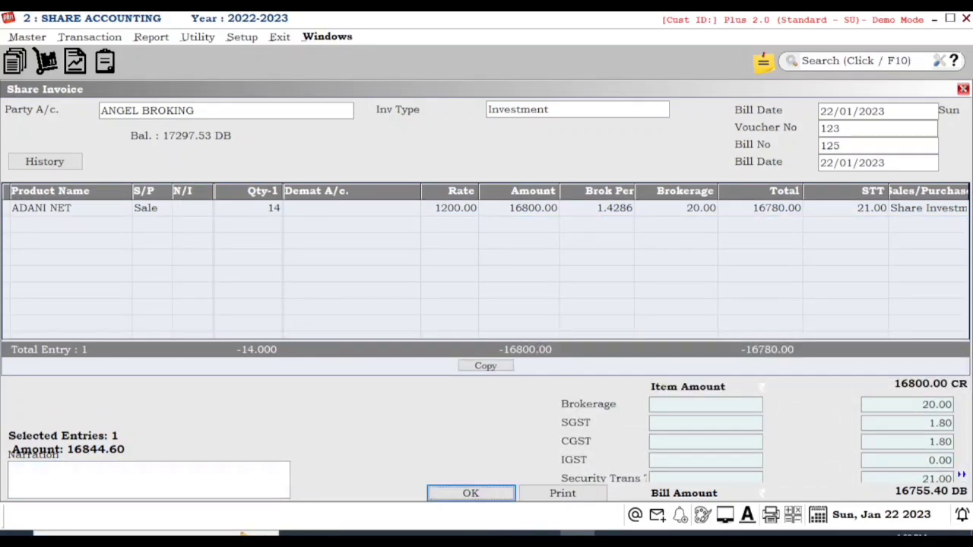
pyautogui.press('Return')
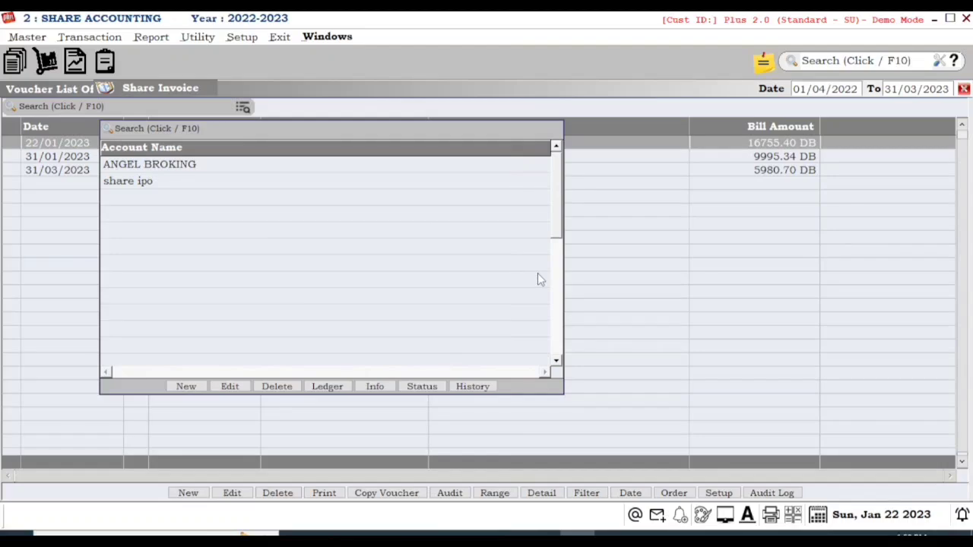
pyautogui.press('Escape')
# - Open the Share IPO register report for 01/04/2022 to 31/03/2023
pyautogui.hotkey('alt', 'r')
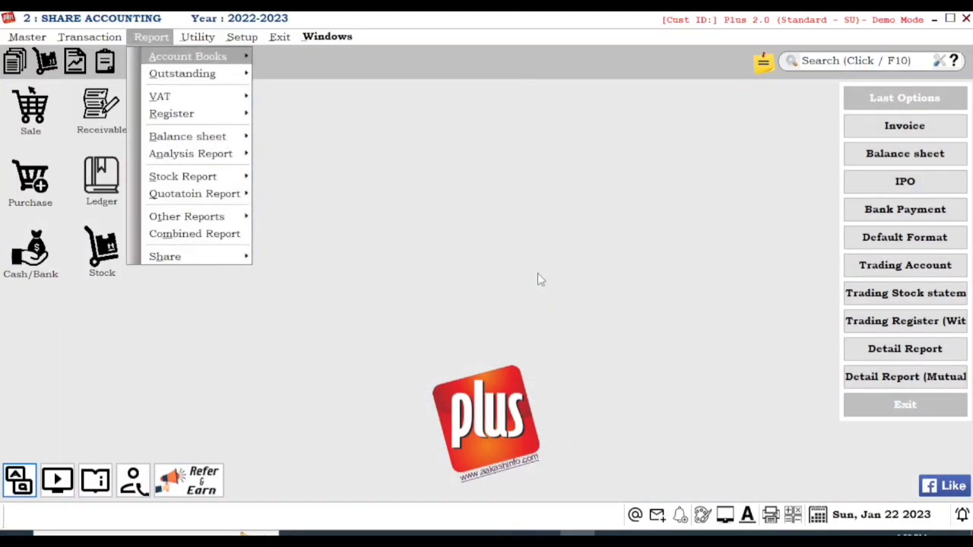
pyautogui.press('Up')
pyautogui.press('Right')
pyautogui.press('Down')
pyautogui.press('Down')
pyautogui.press('Down')
pyautogui.press('Down')
pyautogui.press('Down')
pyautogui.press('Down')
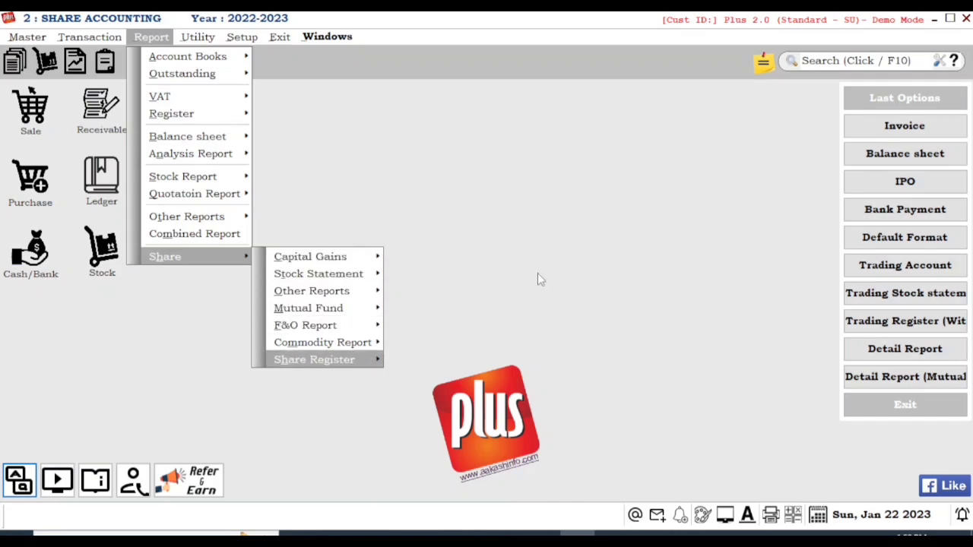
pyautogui.press('Right')
pyautogui.press('Down')
pyautogui.press('Down')
pyautogui.press('Down')
pyautogui.press('Down')
pyautogui.press('Down')
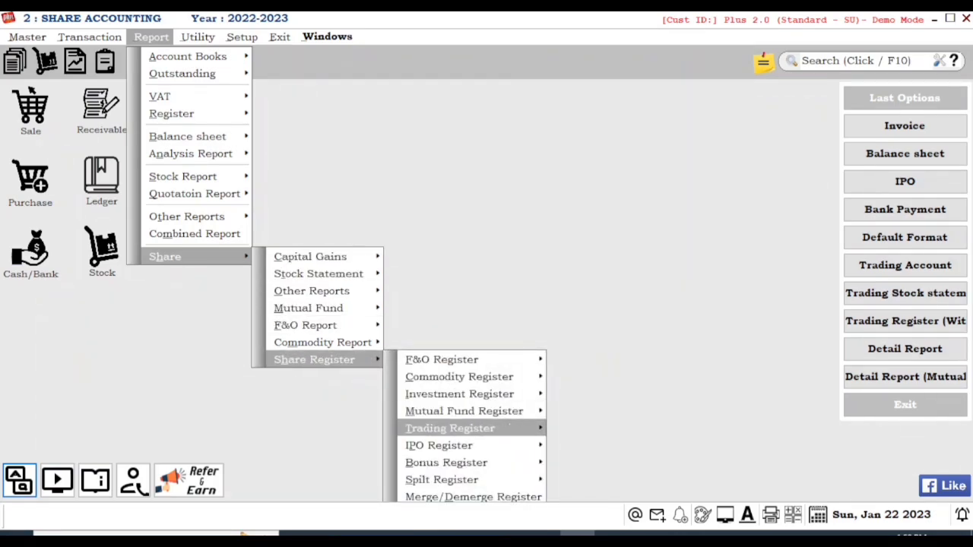
pyautogui.press('Right')
pyautogui.press('Return')
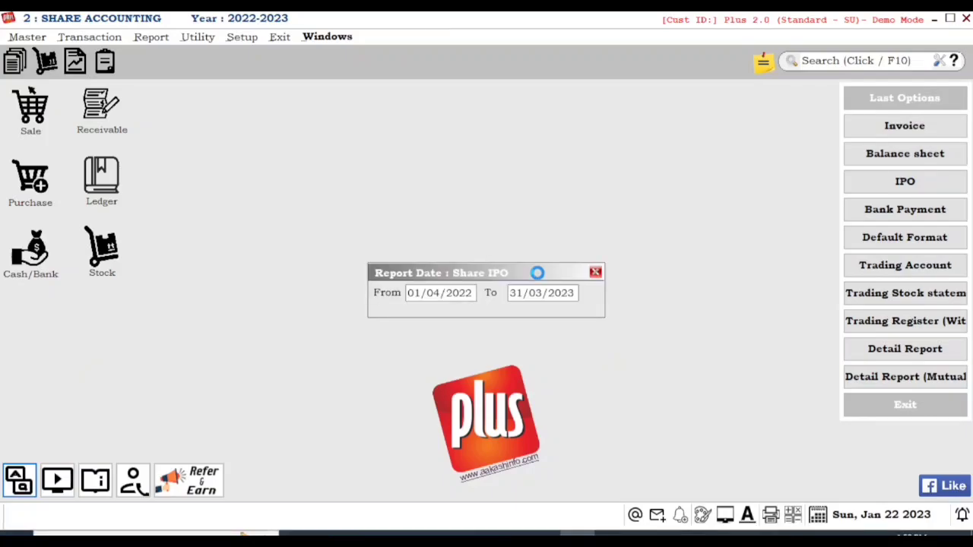
pyautogui.press('Return')
pyautogui.press('Return')
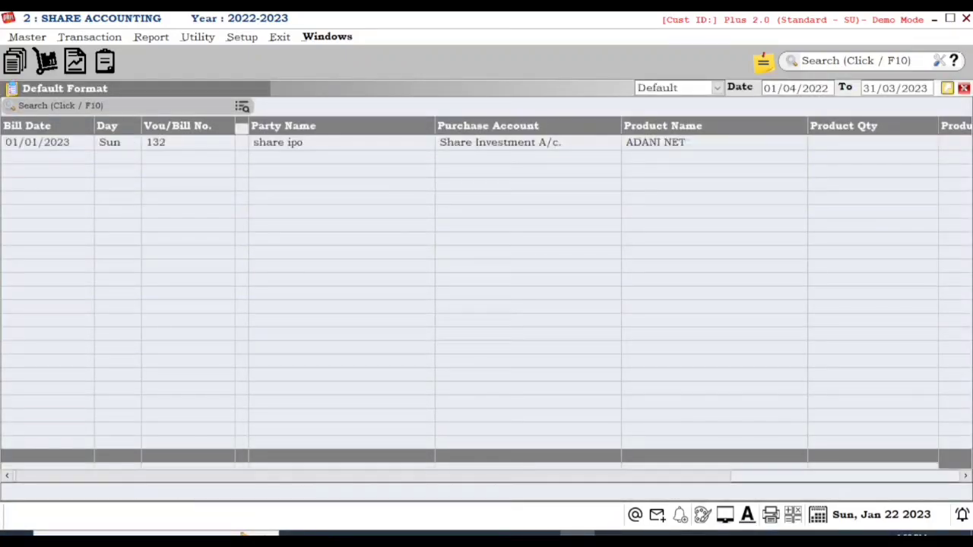
# - Examine the IPO register's party, purchase account, product and bill amount columns, and close the report
pyautogui.press('Right')
pyautogui.press('Right')
pyautogui.press('Right')
pyautogui.press('Right')
pyautogui.press('Right')
pyautogui.press('Right')
pyautogui.press('Right')
pyautogui.press('Right')
pyautogui.press('Right')
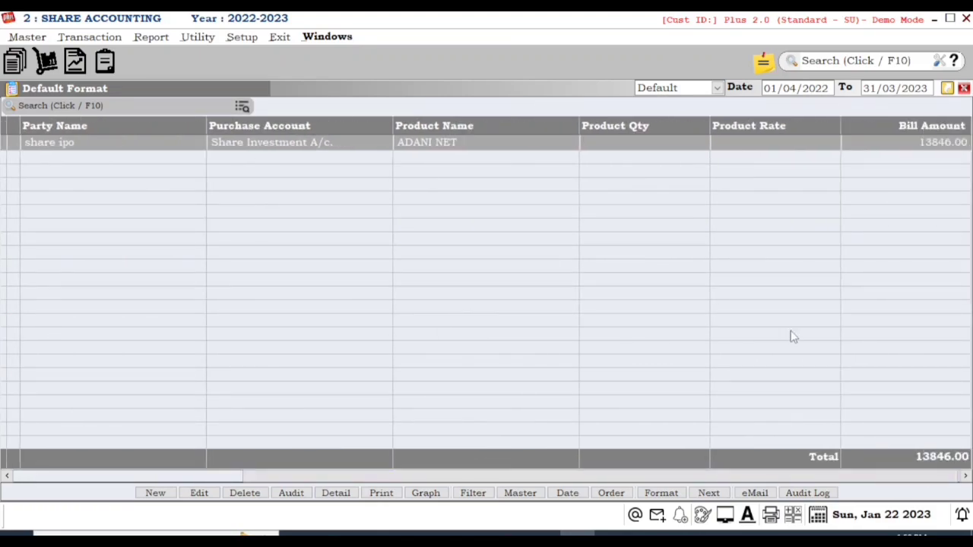
pyautogui.press('Escape')
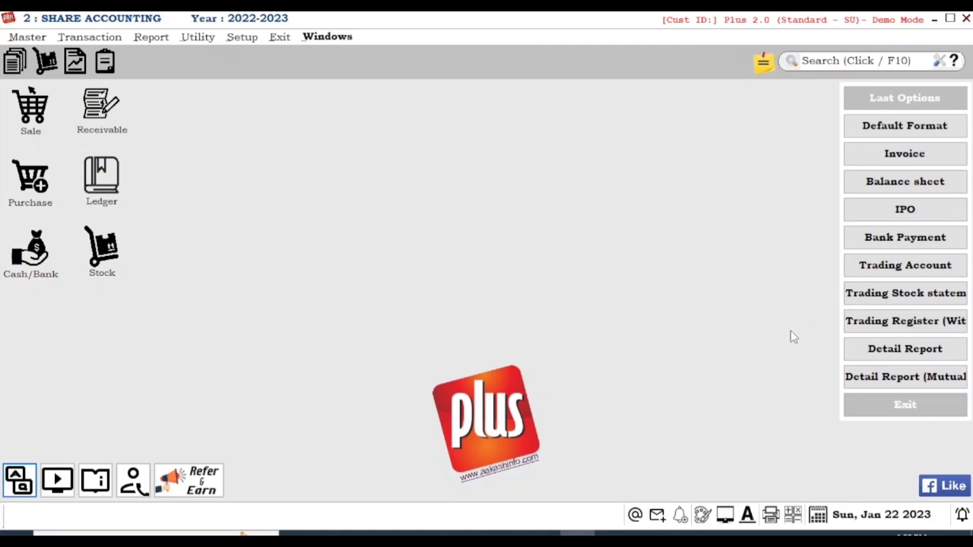
# - Review the Share Investment A/c. ledger from the groupwise balance sheet, and close both reports
pyautogui.hotkey('alt', 'r')
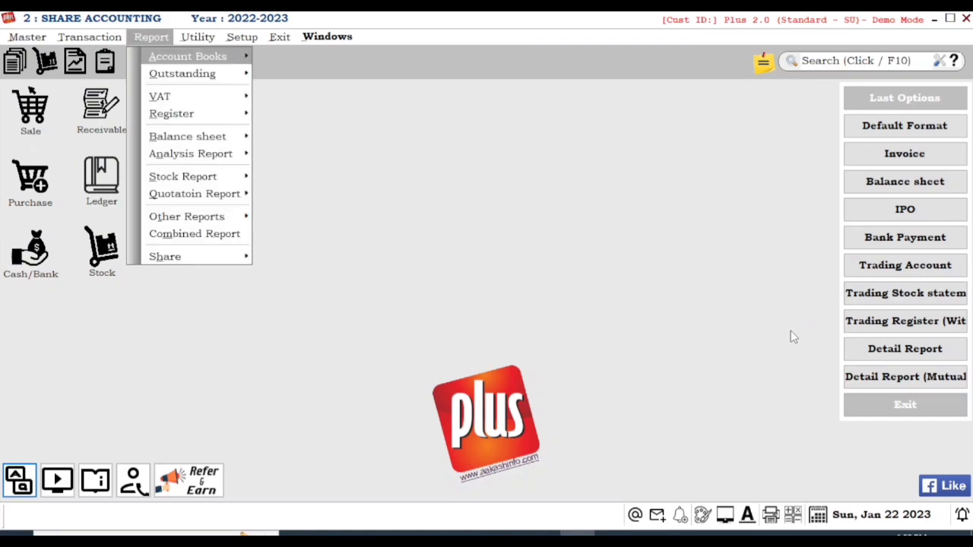
pyautogui.press('s')
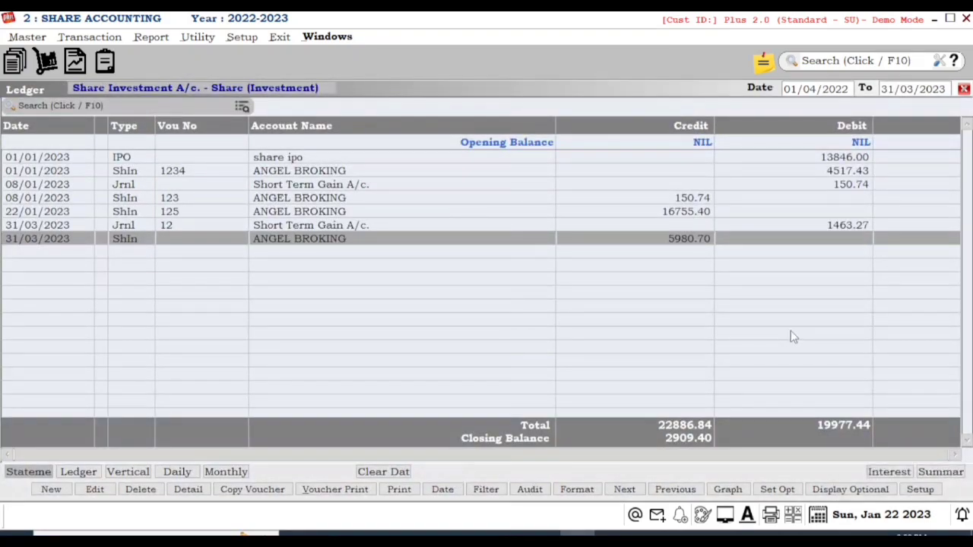
pyautogui.press('Escape')
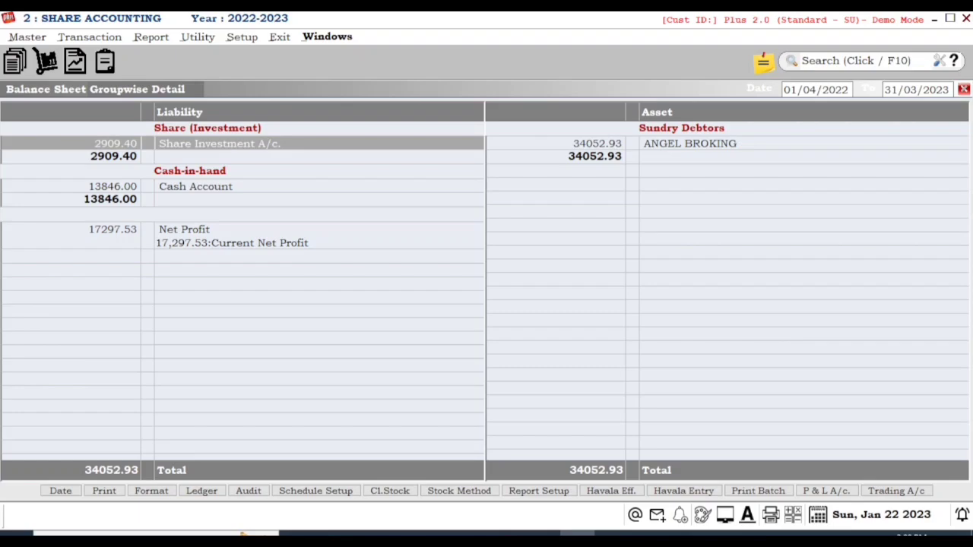
pyautogui.press('Escape')
# - Open the share Stock statement and view the ADANI NET entries for 01/04/2022 to 31/03/2023
pyautogui.hotkey('alt', 'r')
pyautogui.press('Up')
pyautogui.press('Right')
pyautogui.press('Down')
pyautogui.press('Up')
pyautogui.press('Down')
pyautogui.press('Right')
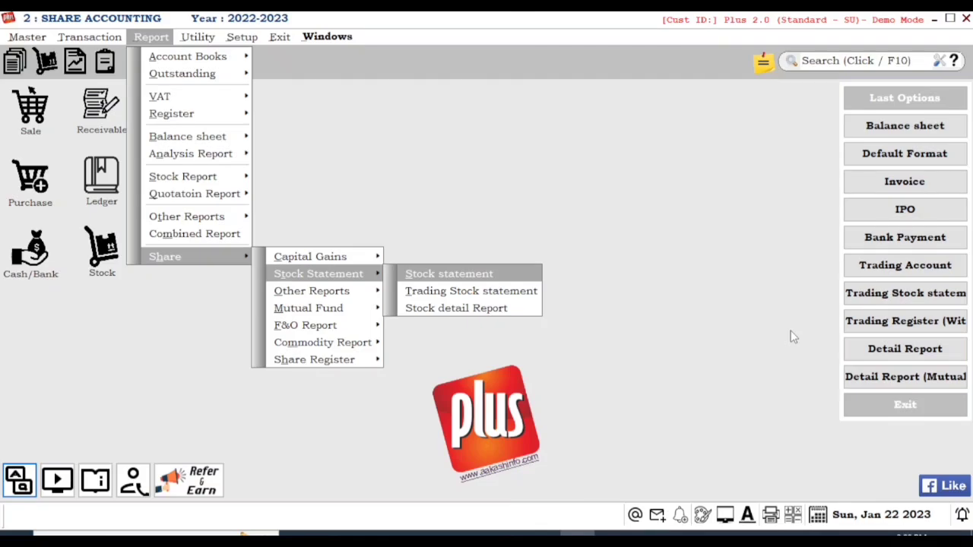
pyautogui.press('Return')
pyautogui.press('Return')
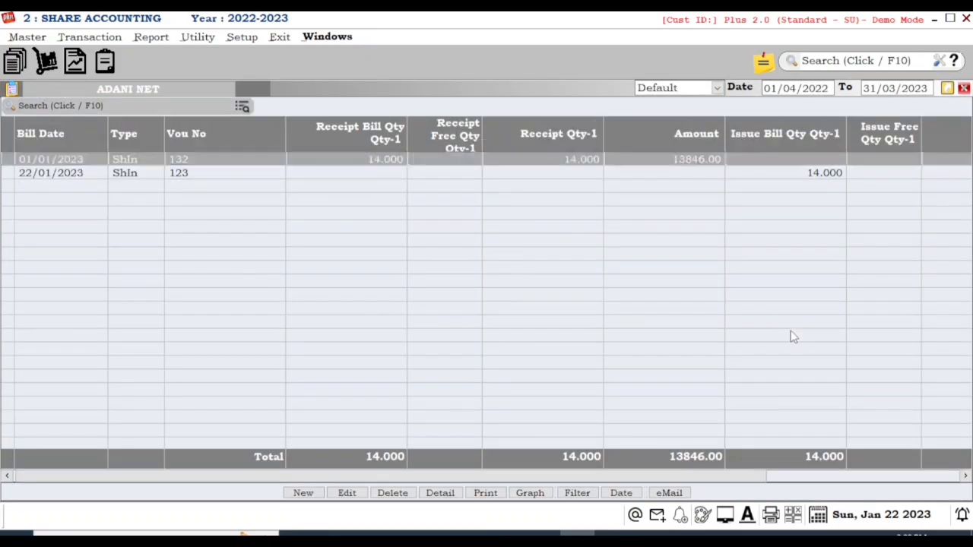
# - Examine ADANI NET's receipt and issue quantities and the amounts of both vouchers
pyautogui.press('Insert')
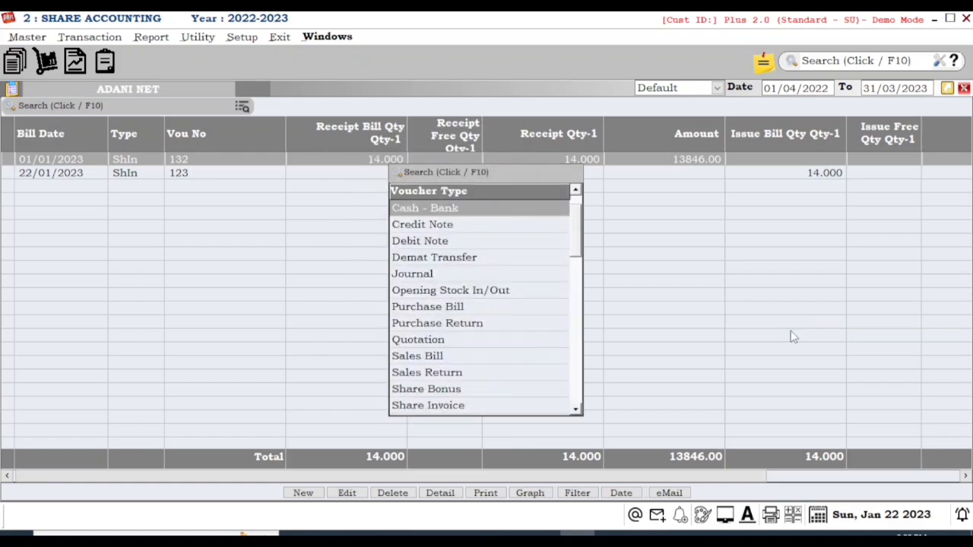
pyautogui.press('Escape')
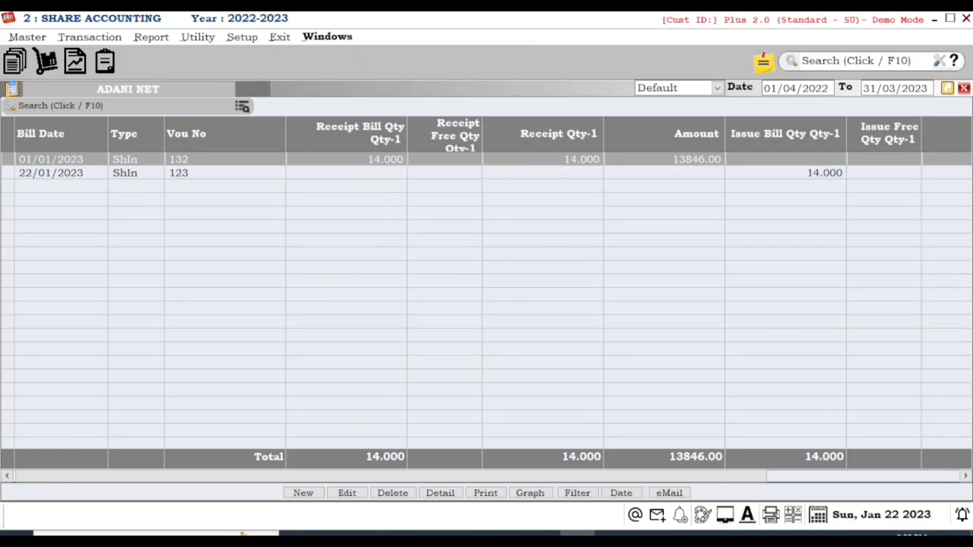
pyautogui.hscroll(2, 791, 337)
pyautogui.hscroll(2, 486, 300)
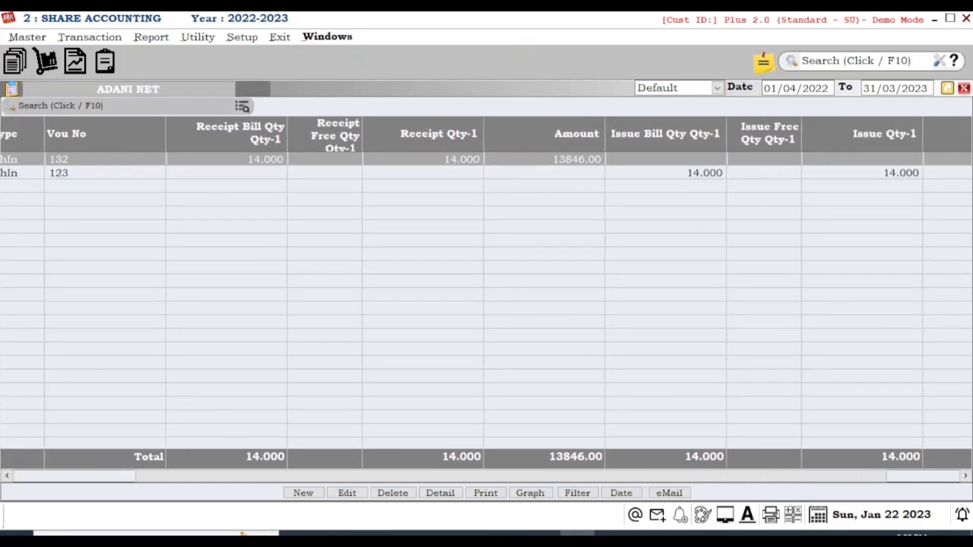
pyautogui.hscroll(2, 487, 299)
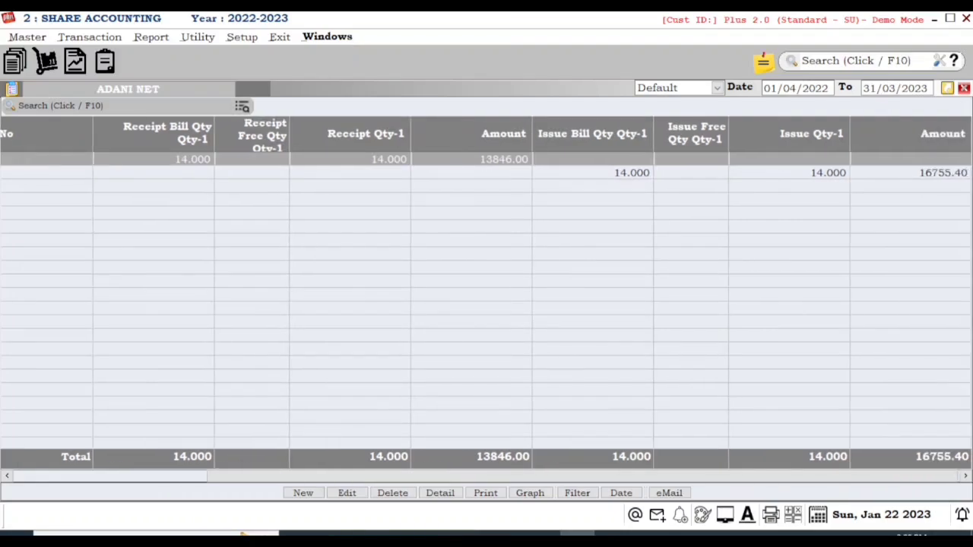
pyautogui.press('Down')
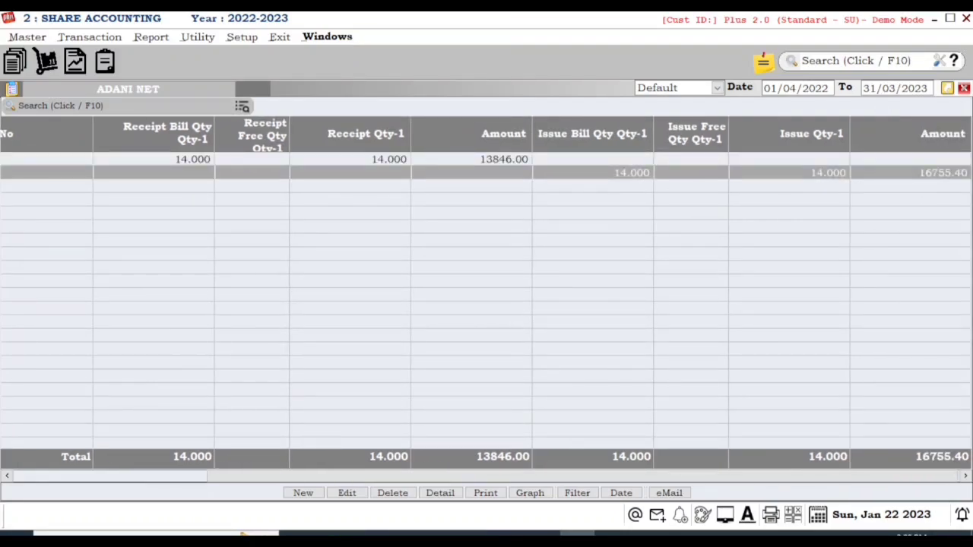
pyautogui.press('Up')
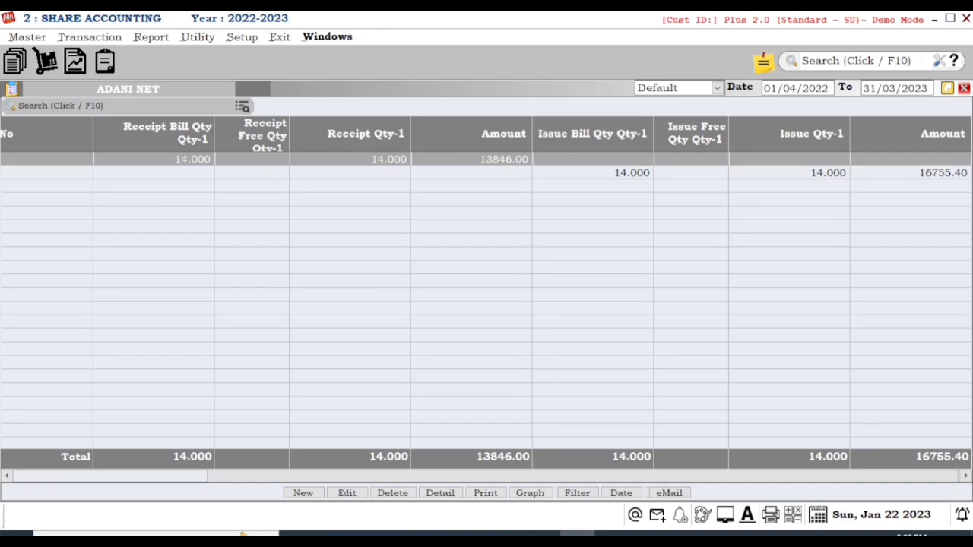
# - Calculate the gain on the ADANI NET shares as 16755 minus 13846 in the built-in calculator, and close it
pyautogui.press('F12')
pyautogui.write('16')
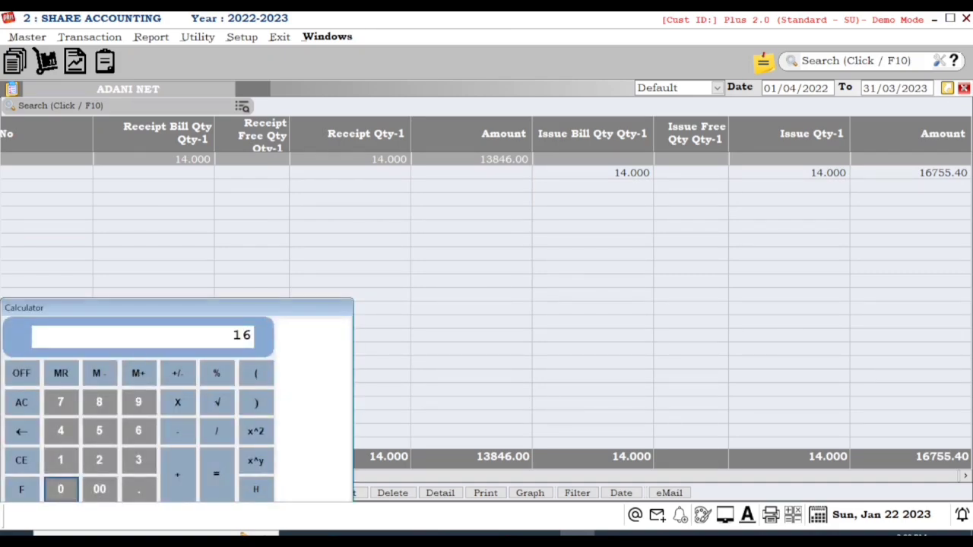
pyautogui.write('755 - 13846')
pyautogui.press('Return')
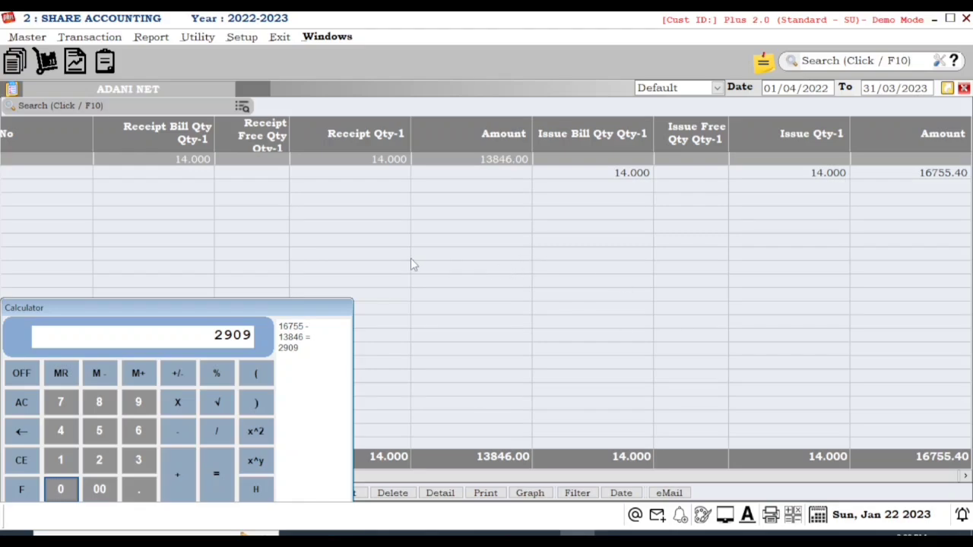
pyautogui.press('Escape')
# - Start a new Journal voucher from the ADANI NET statement, keeping tax type None and the date 22/01/2023
pyautogui.press('Insert')
pyautogui.press('j')
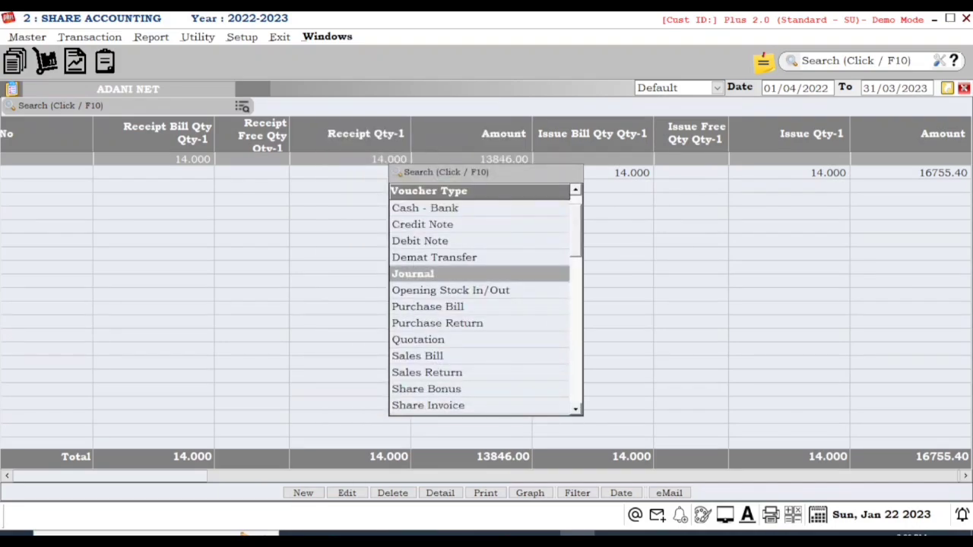
pyautogui.press('Return')
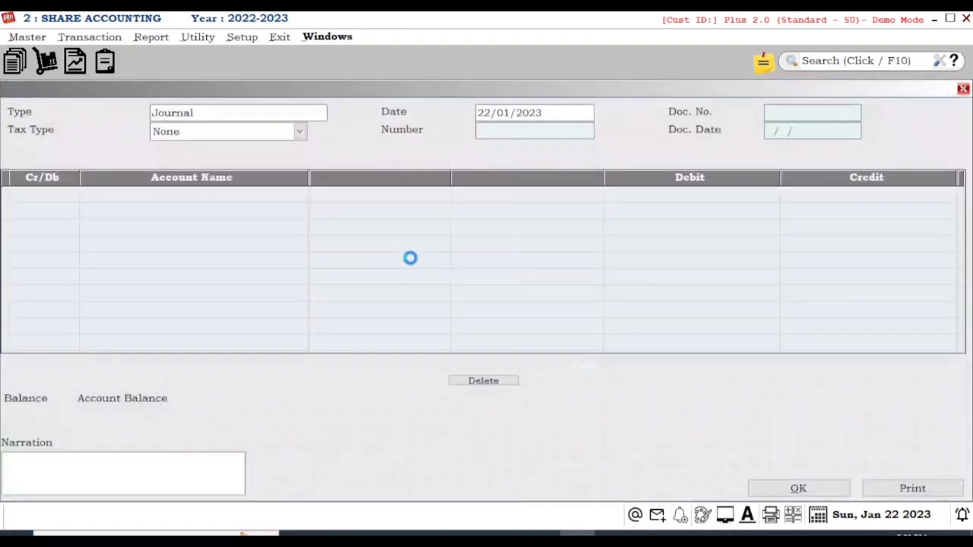
pyautogui.press('Return')
pyautogui.press('Return')
pyautogui.press('Return')
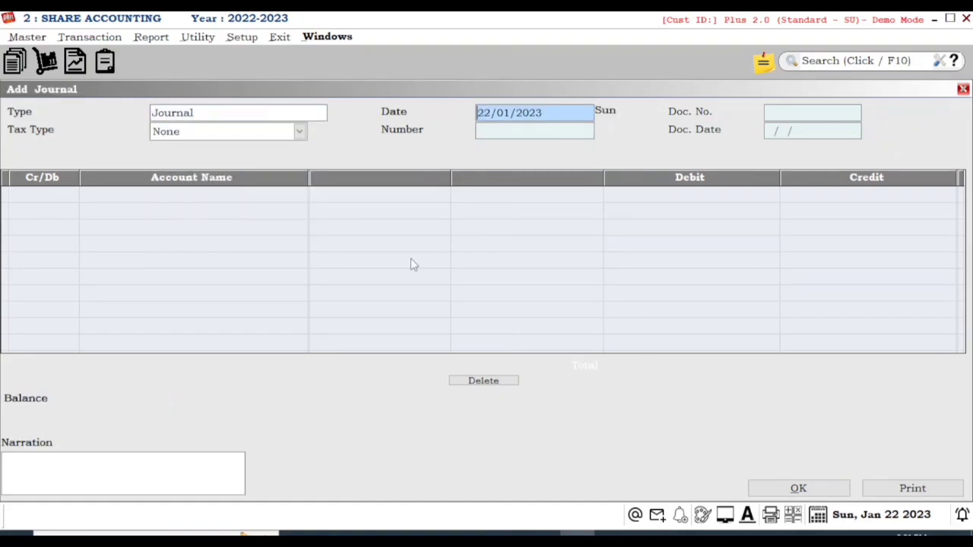
pyautogui.press('Return')
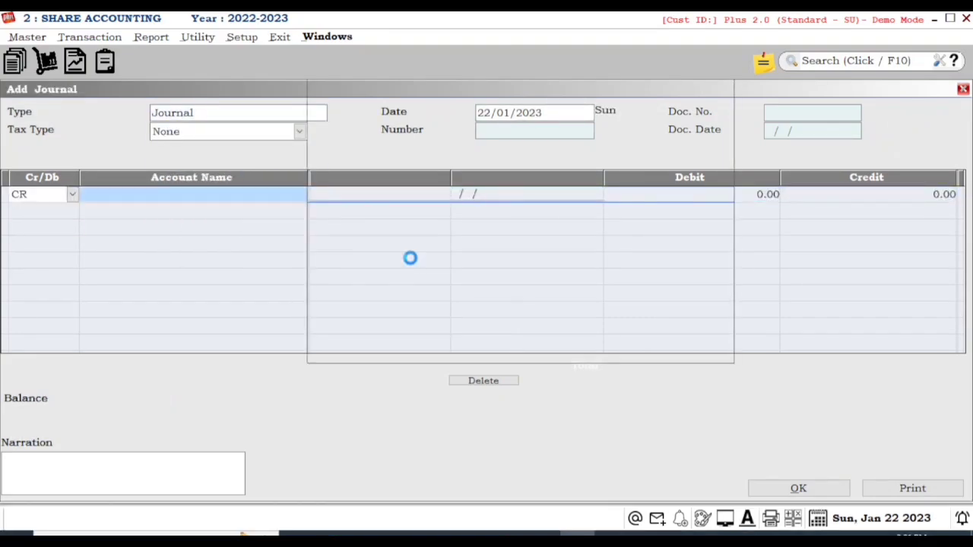
# - Choose Share Investment A/c. as the account for the journal's first CR row
pyautogui.write('SHA')
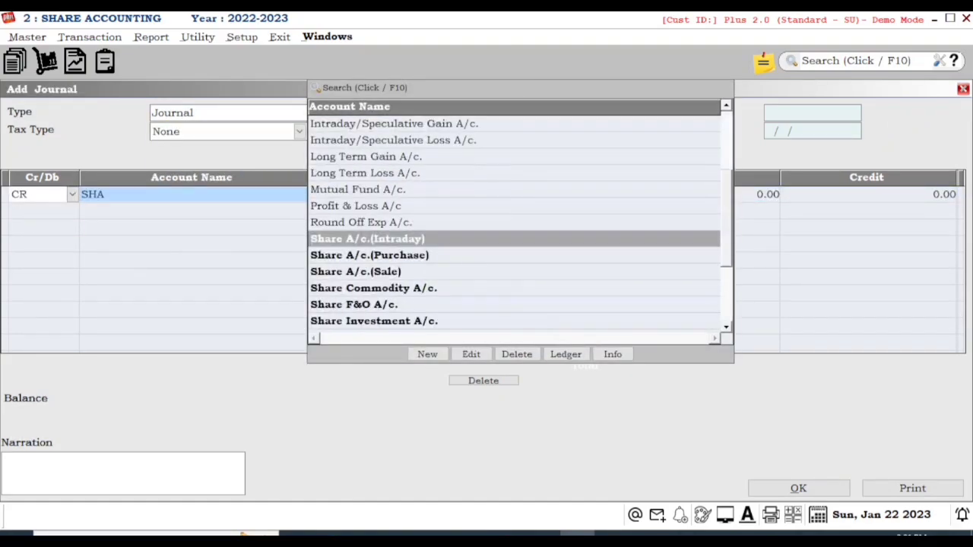
pyautogui.press('Down')
pyautogui.press('Down')
pyautogui.press('Down')
pyautogui.press('Down')
pyautogui.press('Down')
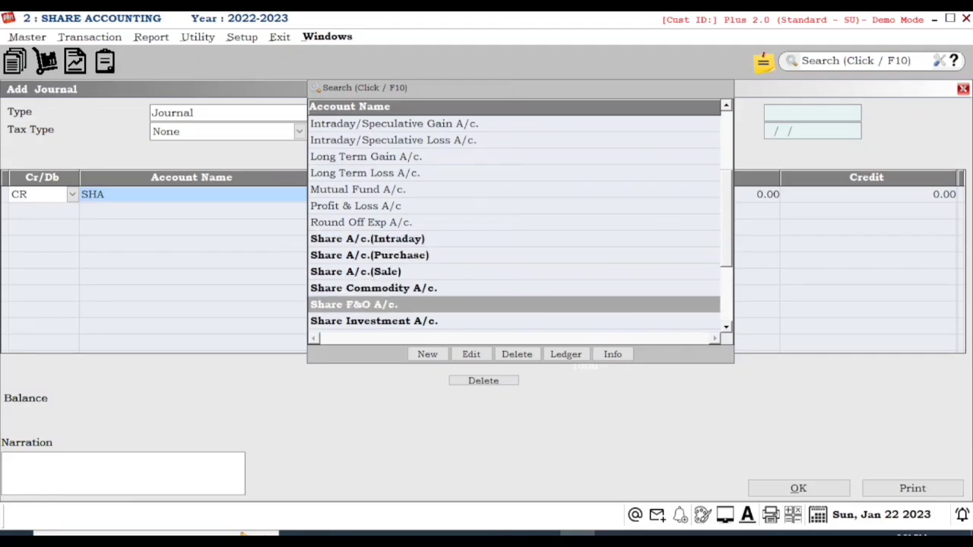
pyautogui.press('Return')
# - Set the credit amount of the Share Investment A/c. row to 2920
pyautogui.write('2029')
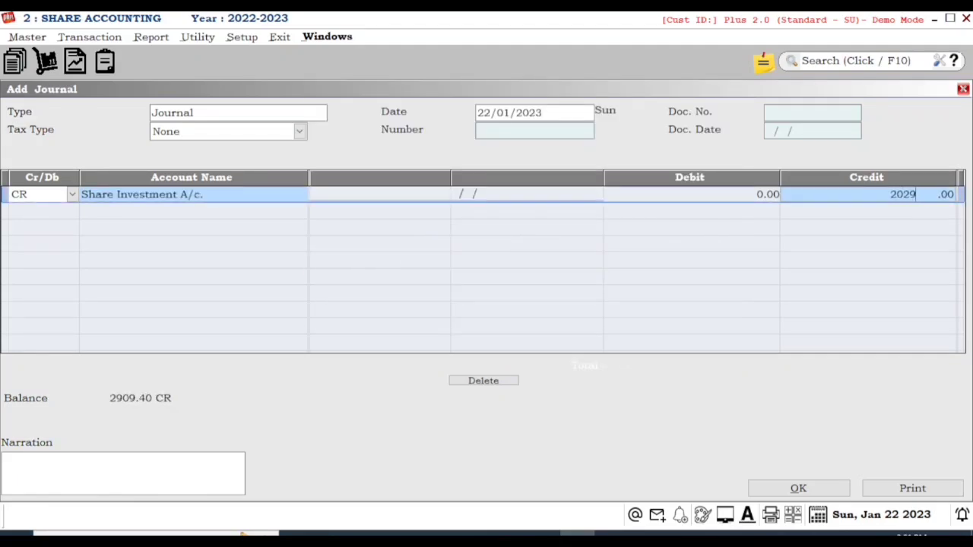
pyautogui.press('BackSpace')
pyautogui.press('BackSpace')
pyautogui.press('BackSpace')
pyautogui.write('920')
pyautogui.press('Return')
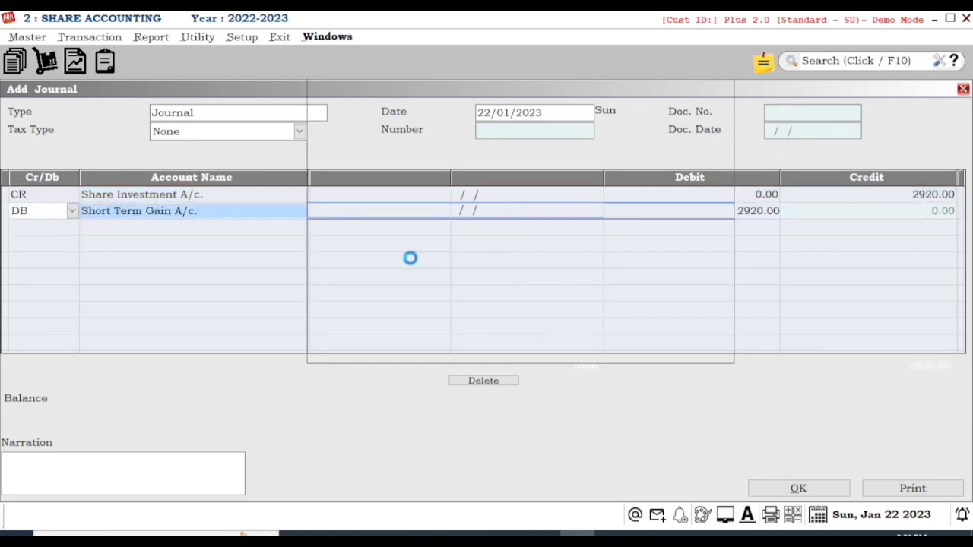
# - Choose share ipo as the DB row's account with a debit of 2920, and save the journal voucher
pyautogui.write('SHA')
pyautogui.press('Down')
pyautogui.press('Down')
pyautogui.press('Down')
pyautogui.press('Down')
pyautogui.press('Down')
pyautogui.press('Down')
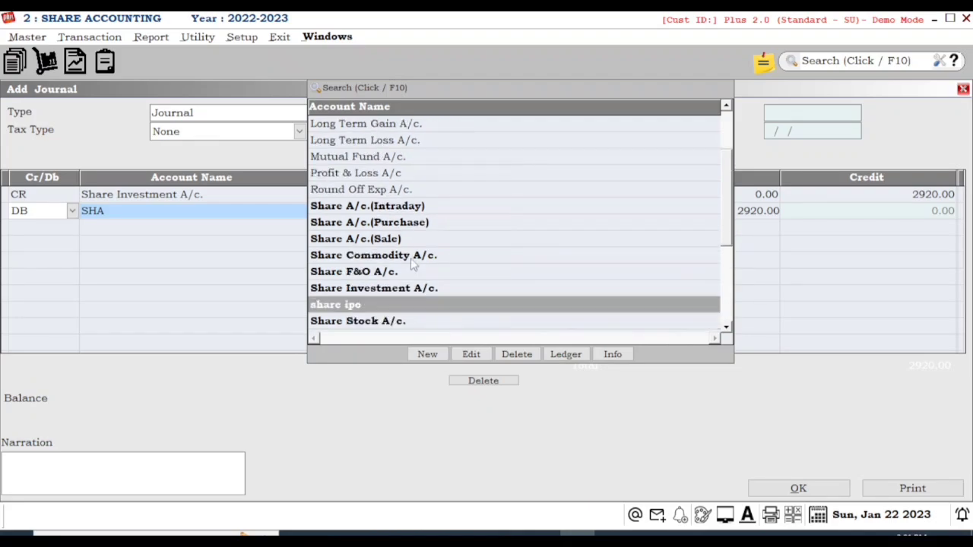
pyautogui.press('Return')
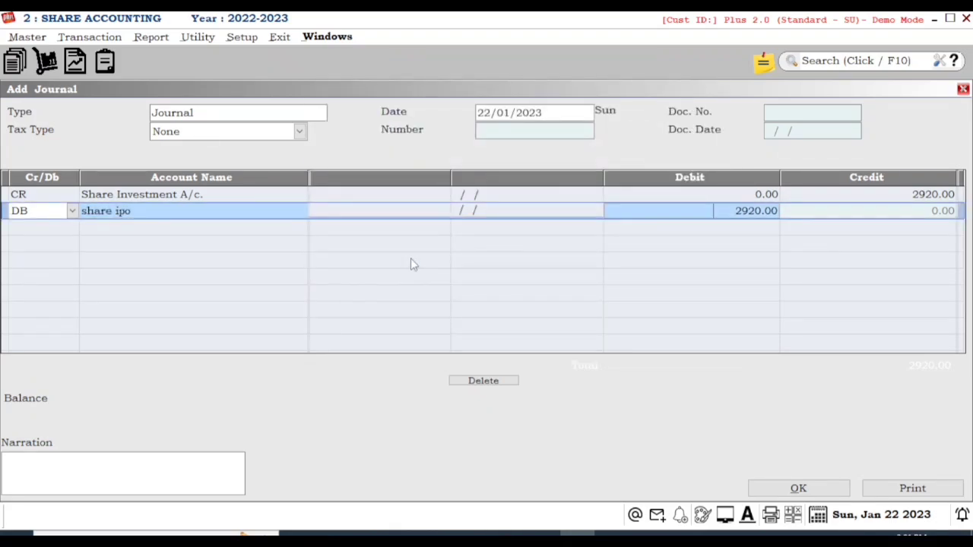
pyautogui.press('Return')
pyautogui.press('Return')
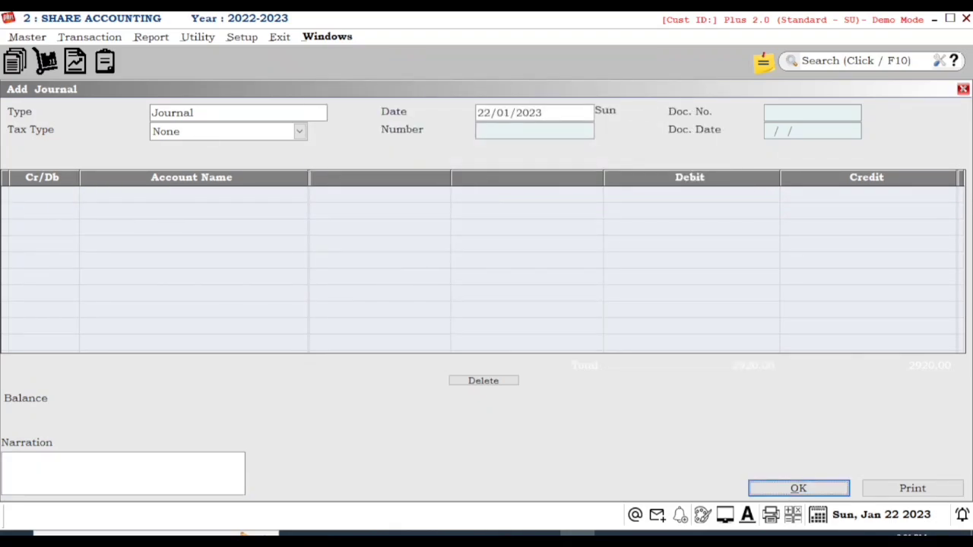
pyautogui.press('Return')
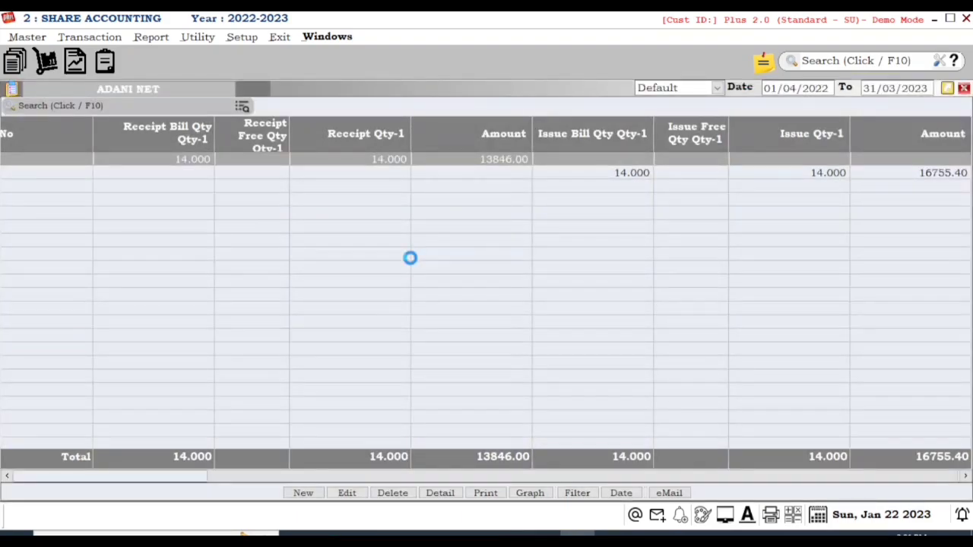
# - Close the ADANI NET statement and stock report, and examine the liability side of the balance sheet
pyautogui.press('Escape')
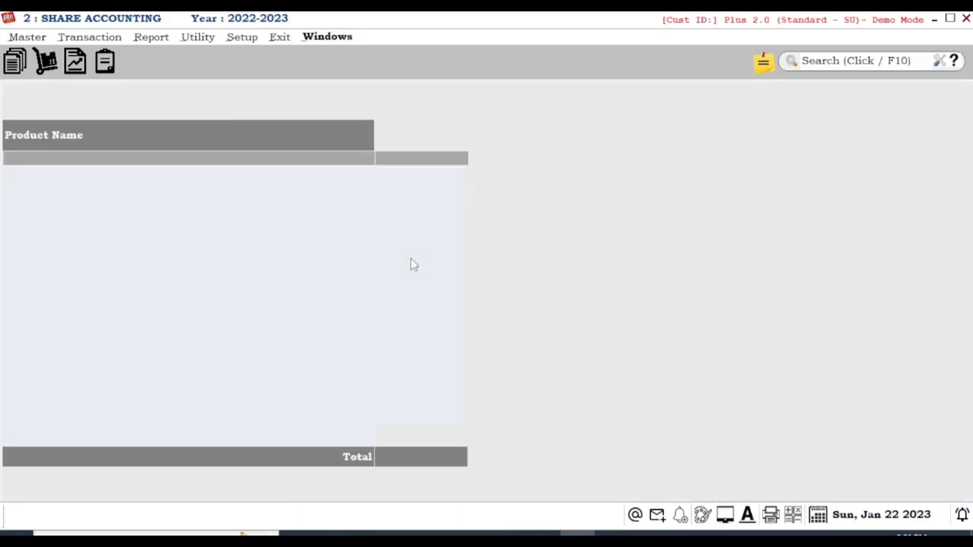
pyautogui.press('Escape')
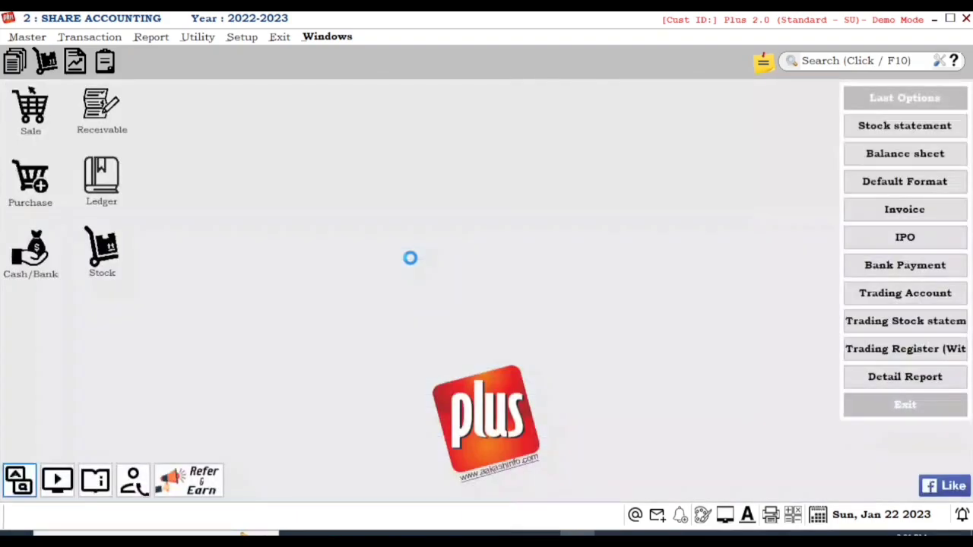
pyautogui.hotkey('alt', 'r')
pyautogui.press('b')
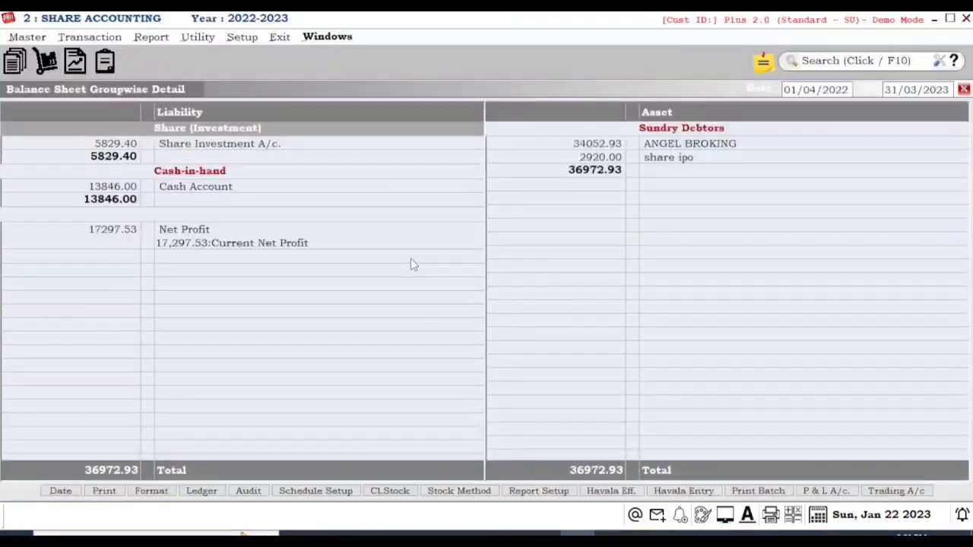
pyautogui.press('Down')
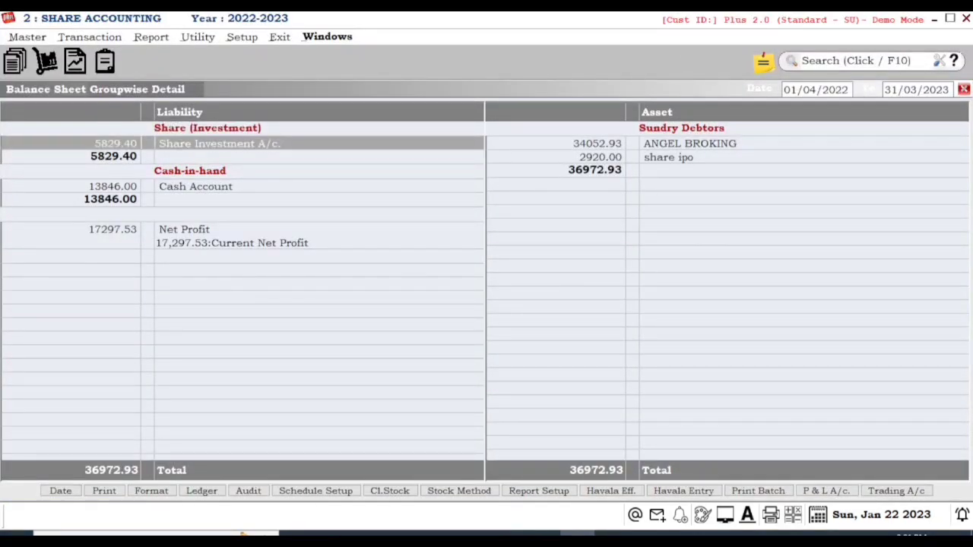
pyautogui.press('Down')
pyautogui.press('Down')
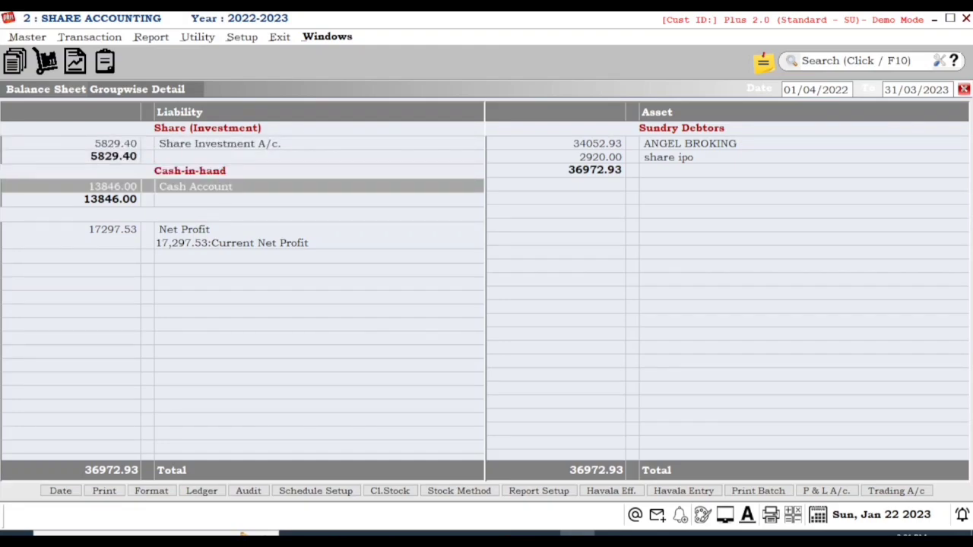
# - Open the share ipo ledger from the balance sheet's Sundry Debtors, and open its 22/01/2023 journal voucher for editing
pyautogui.press('Right')
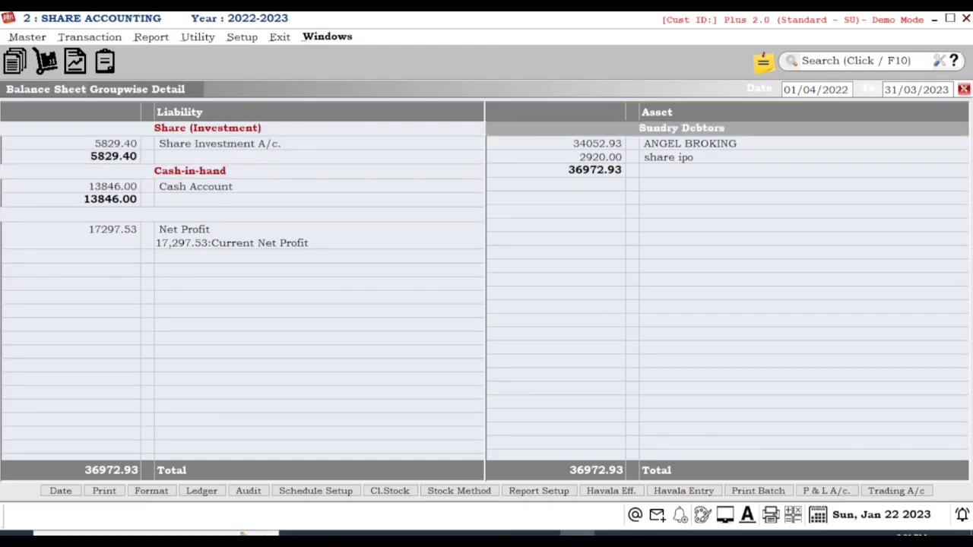
pyautogui.press('Down')
pyautogui.press('Down')
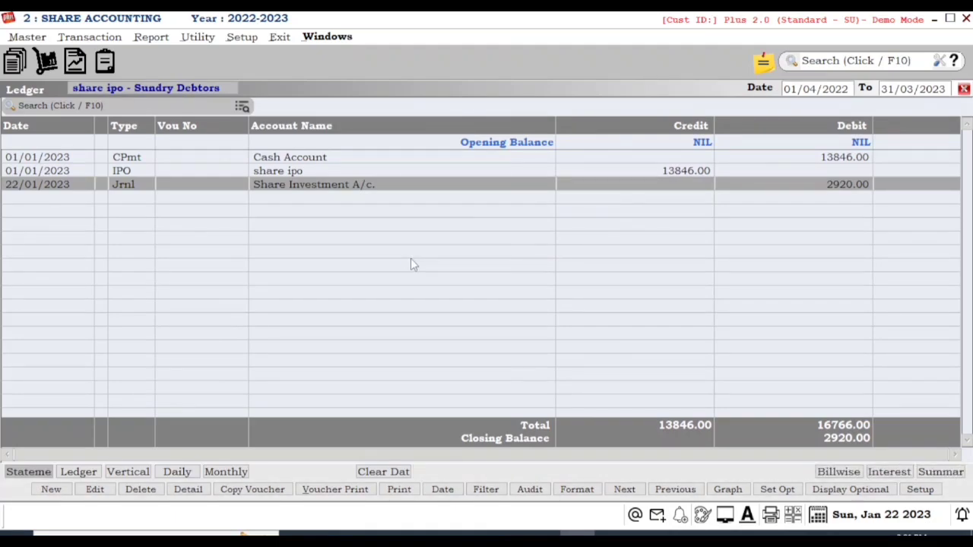
pyautogui.press('Return')
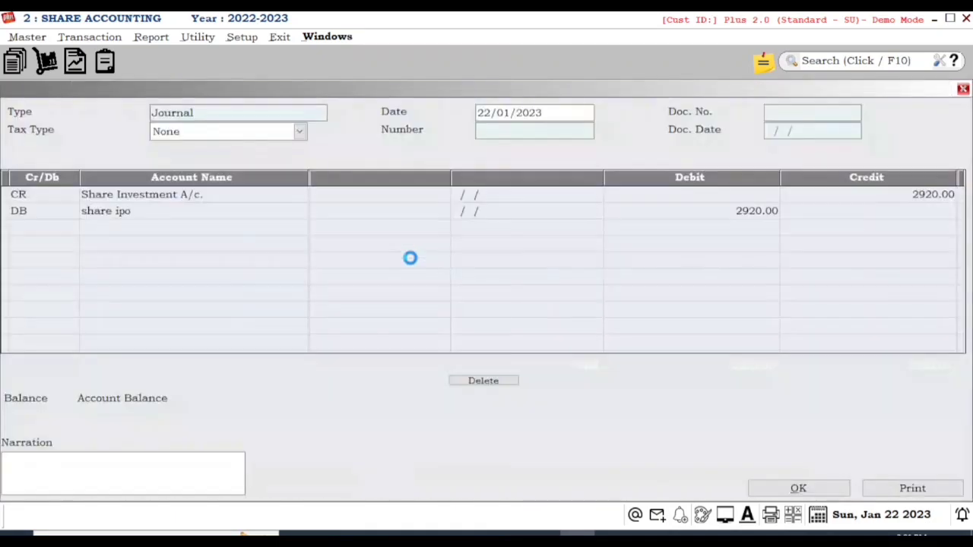
# - Change the account in the journal's DB row to ANGEL BROKING, keeping the debit of 2920
pyautogui.click(204, 211)
pyautogui.press('Return')
pyautogui.press('Return')
pyautogui.write('ANGE')
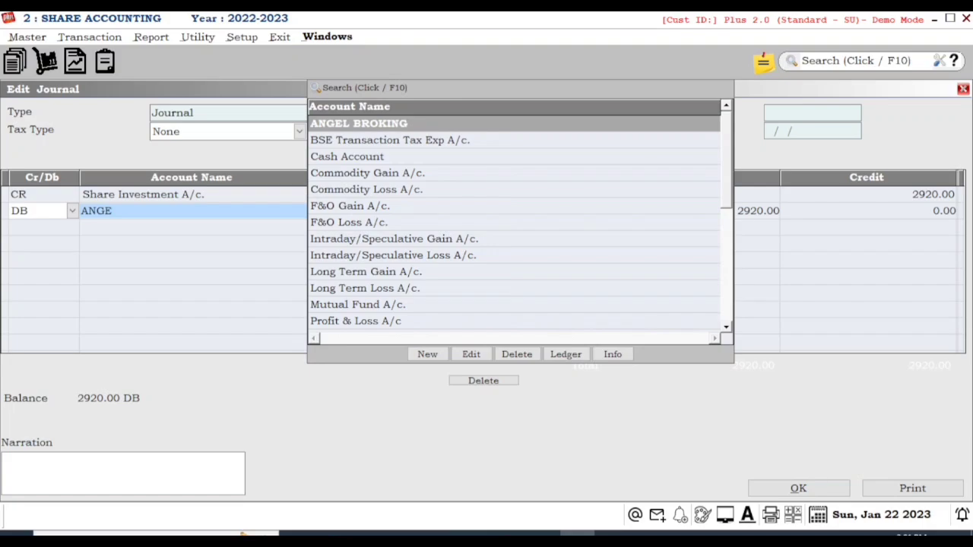
pyautogui.press('Return')
pyautogui.press('Return')
pyautogui.press('Return')
pyautogui.press('Return')
pyautogui.press('Return')
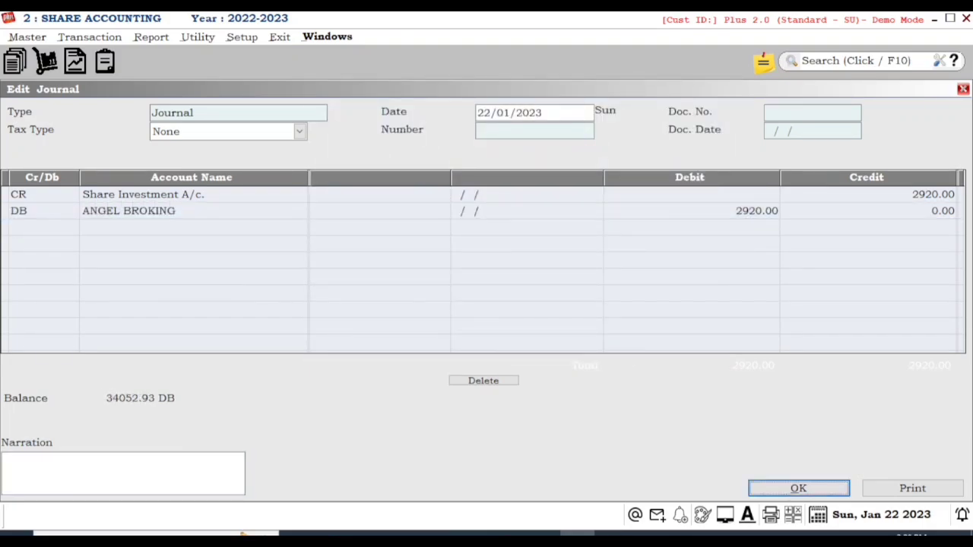
# - Change the account in the journal's CR row to Short Term Gain A/c., keeping the 2920 credit, and save the voucher
pyautogui.click(116, 196)
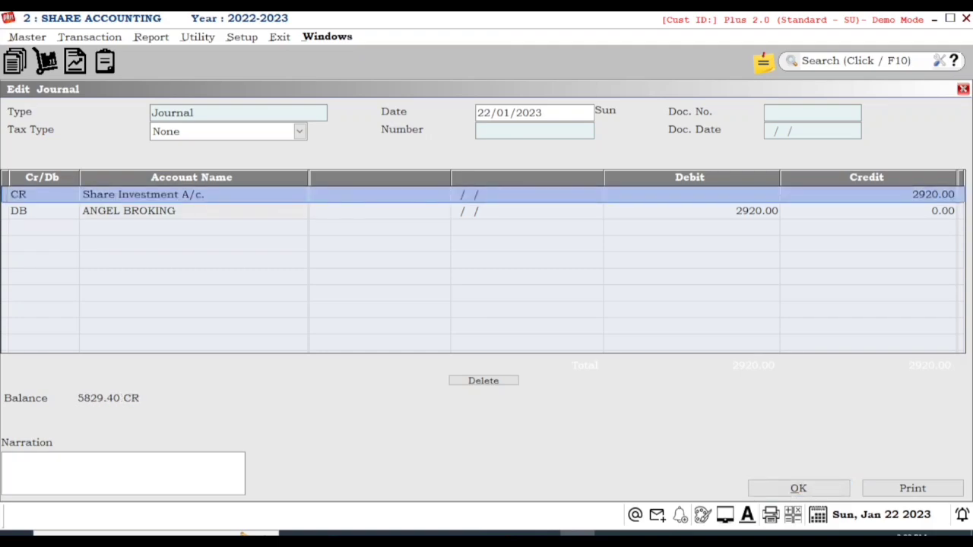
pyautogui.press('Return')
pyautogui.click(114, 196)
pyautogui.write('SHO')
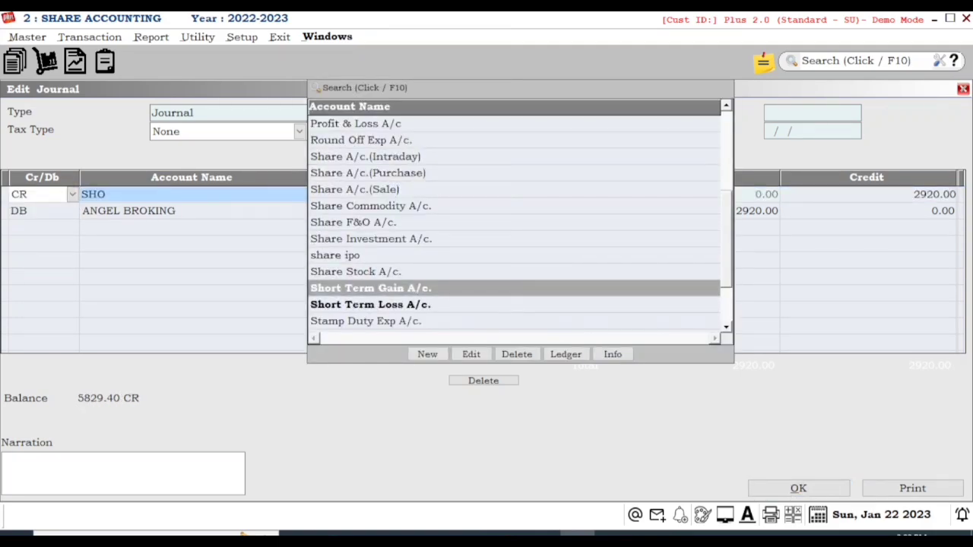
pyautogui.press('Return')
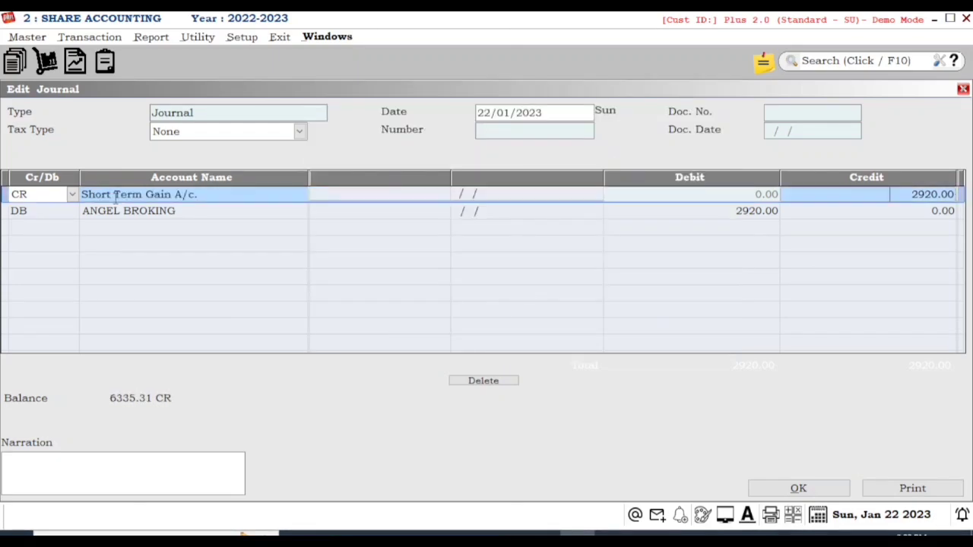
pyautogui.press('Return')
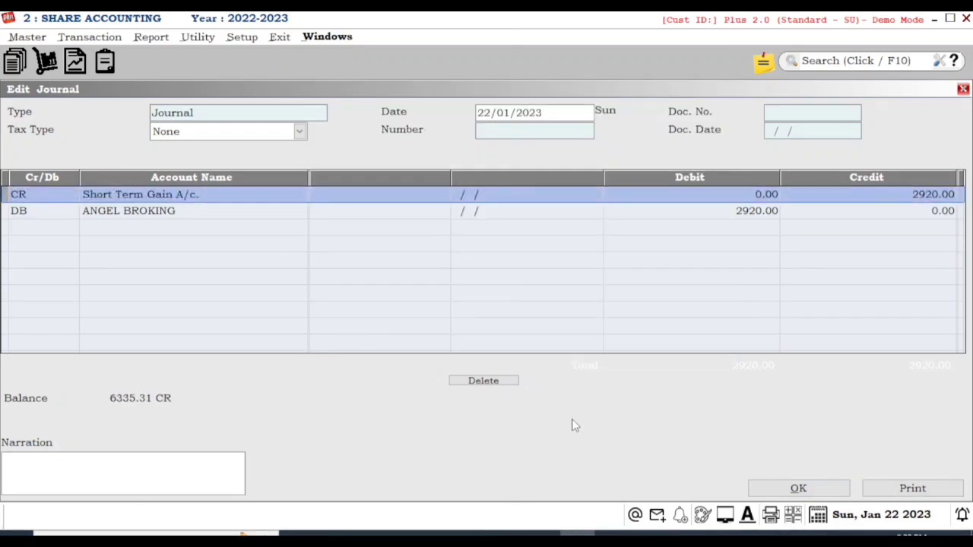
pyautogui.click(824, 490)
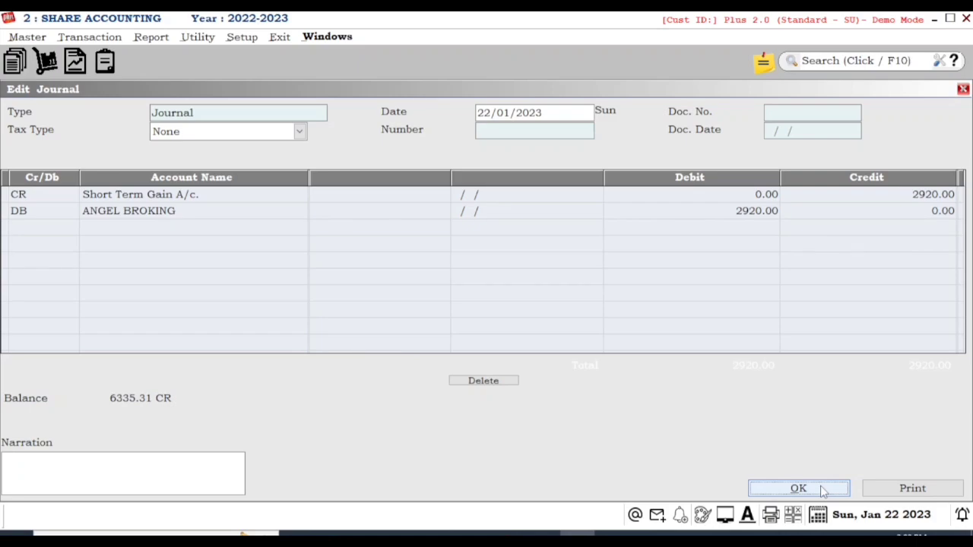
pyautogui.click(807, 490)
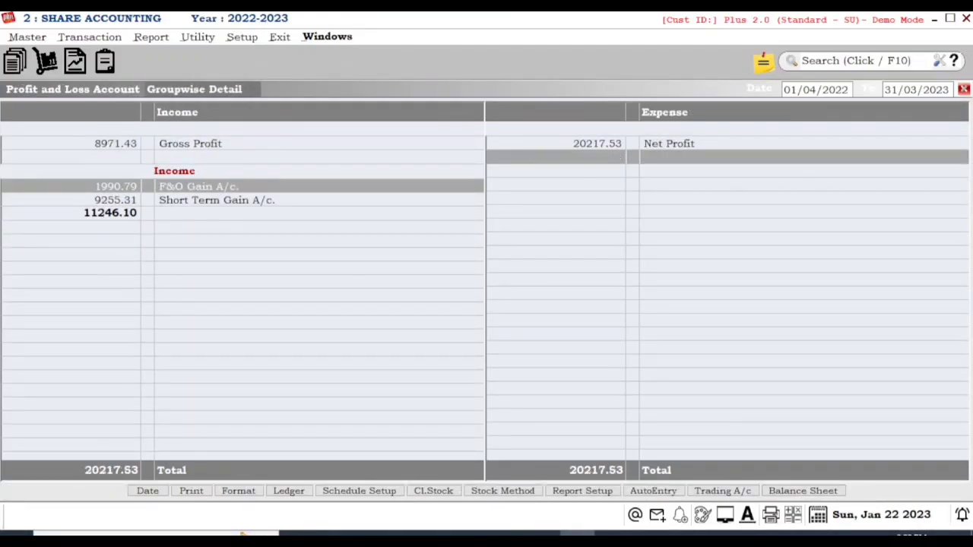
# - Check the 22/01/2023 journal entry in the Short Term Gain A/c. ledger from the Profit and Loss Account, and close the reports
pyautogui.press('Up')
pyautogui.press('Left')
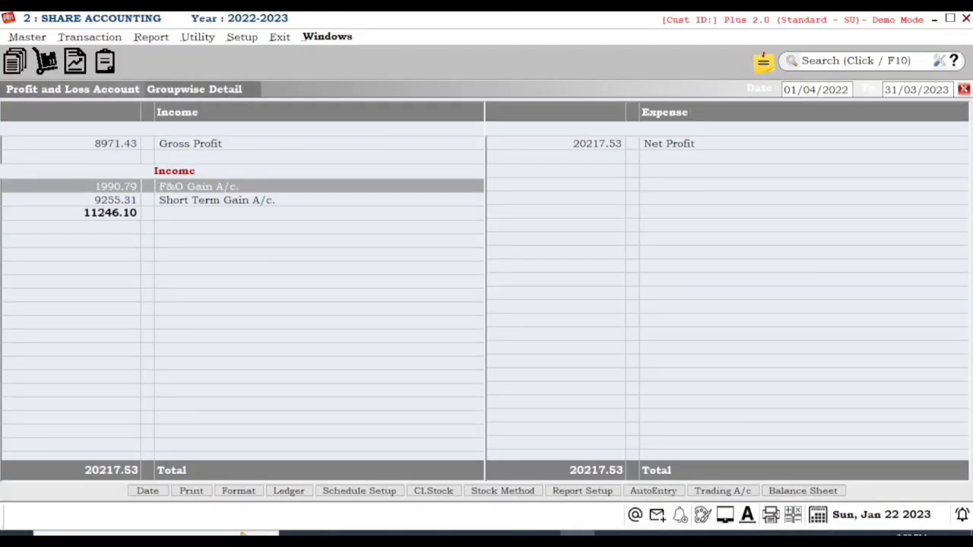
pyautogui.doubleClick(204, 201)
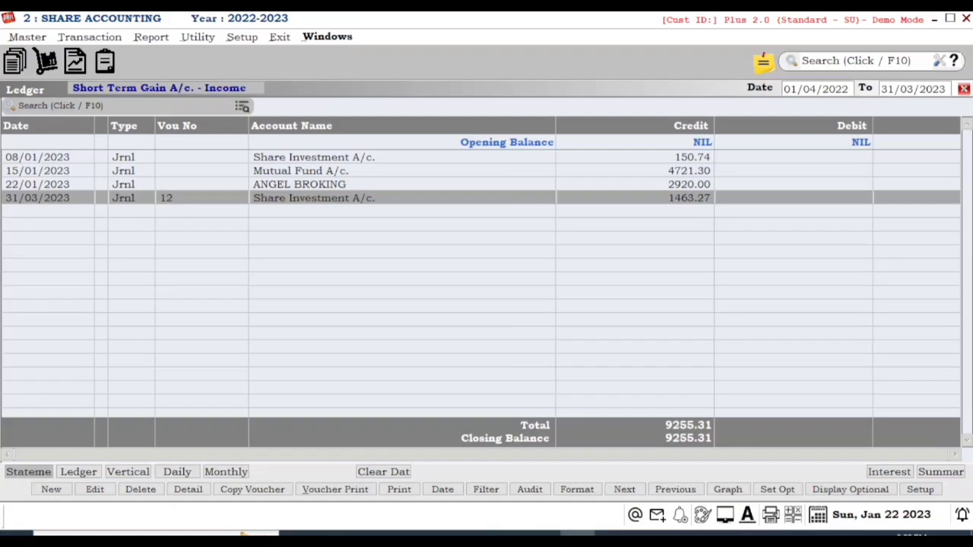
pyautogui.press('Up')
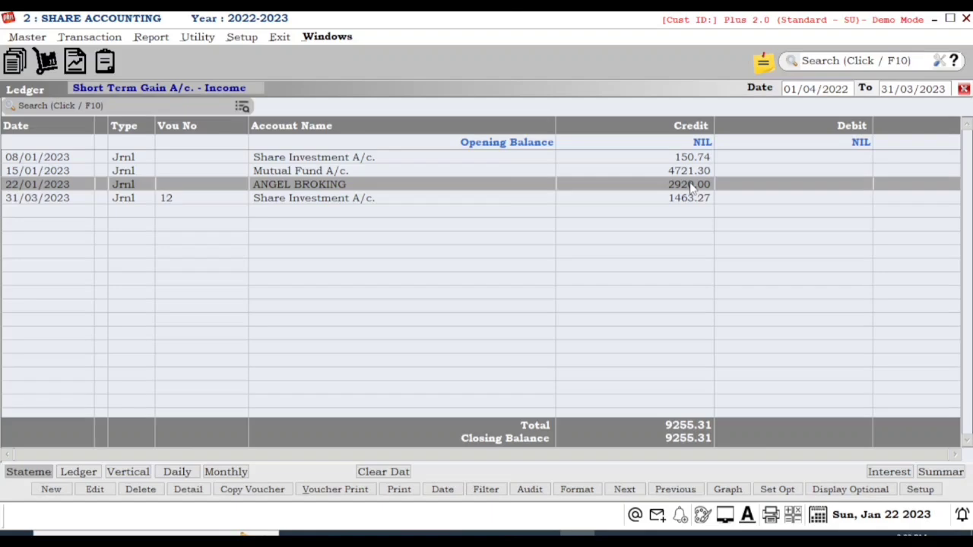
pyautogui.press('Escape')
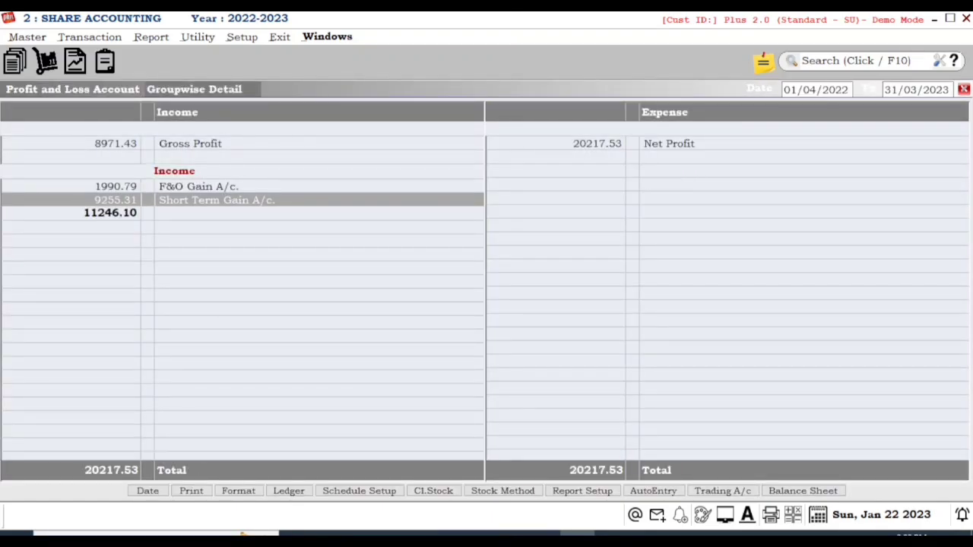
pyautogui.press('Escape')
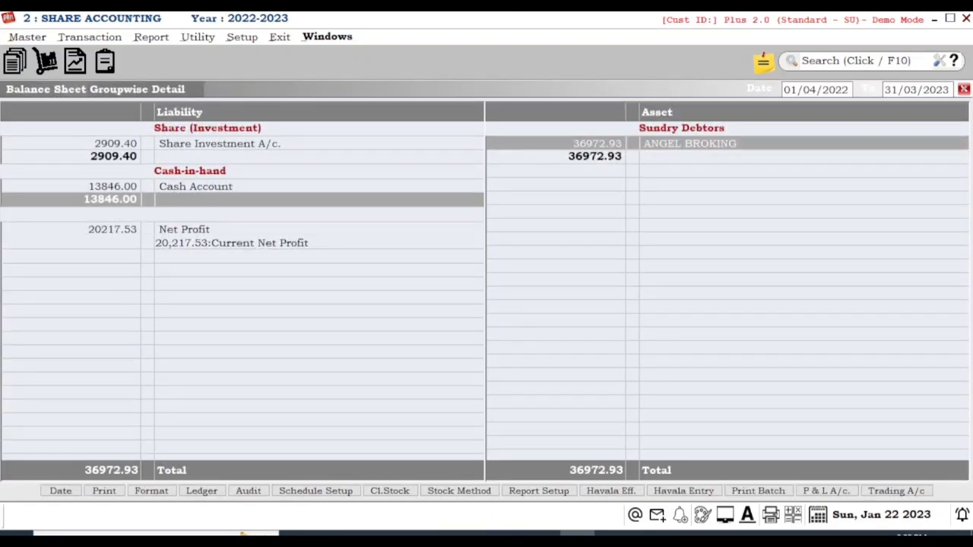
pyautogui.press('Escape')
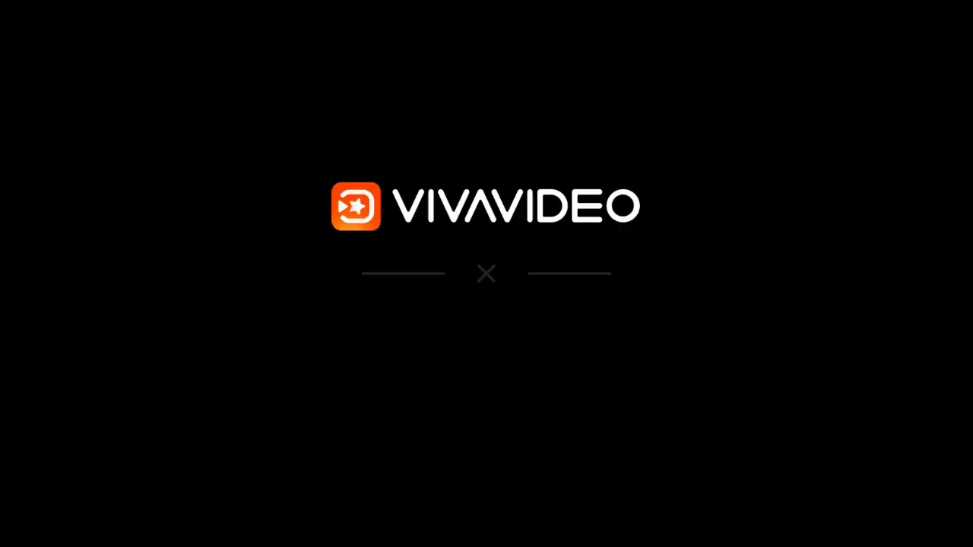